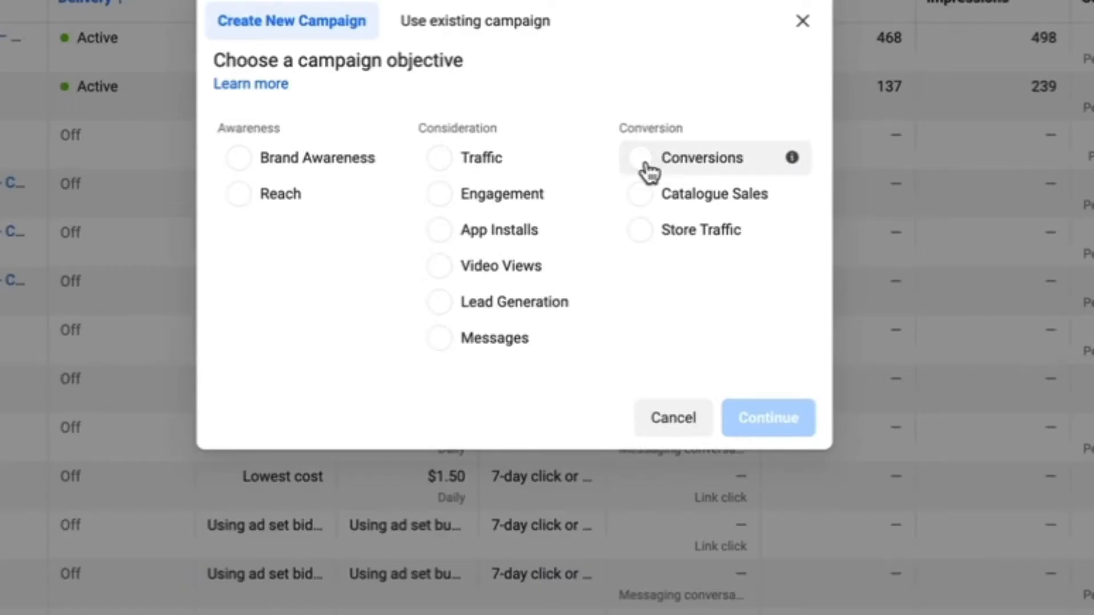
Step: Start a new campaign with the Conversions objective, using the Advantage+ conversions campaign creation method
click(619, 243)
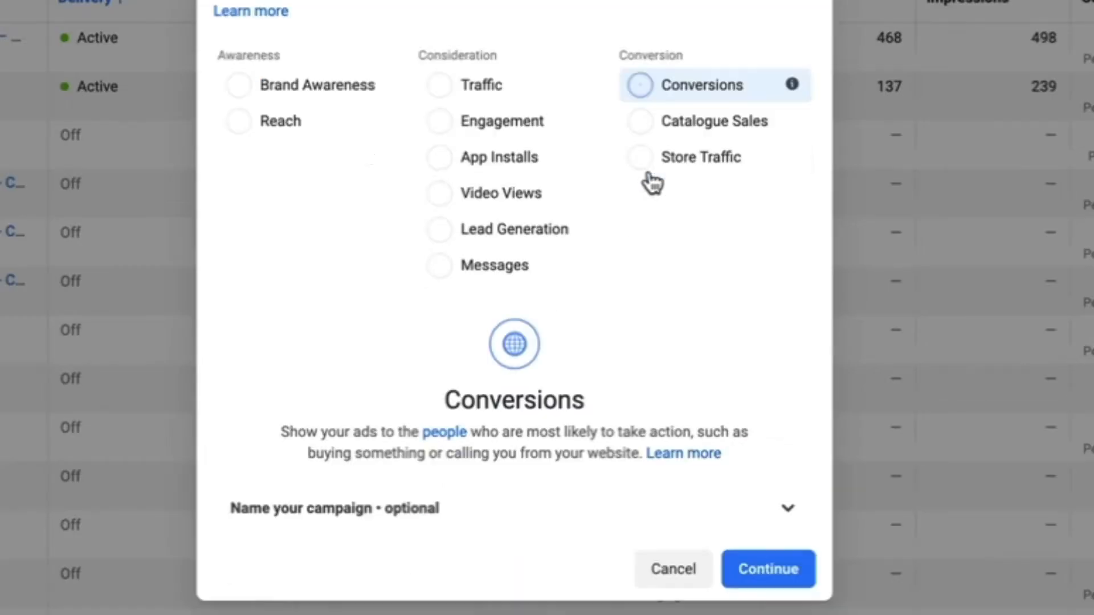
click(768, 568)
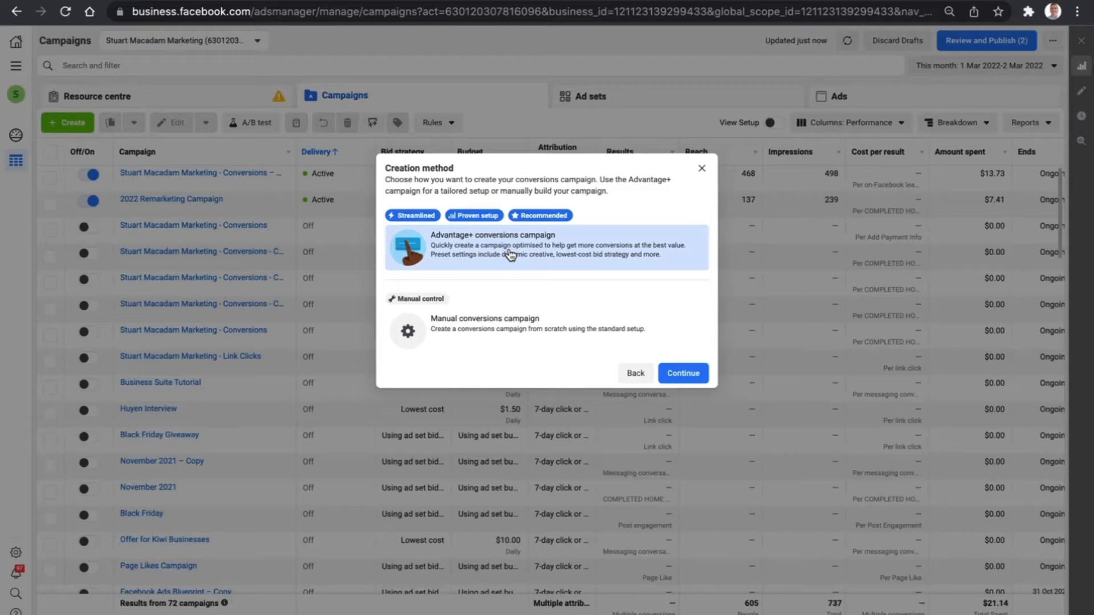
click(510, 256)
click(675, 373)
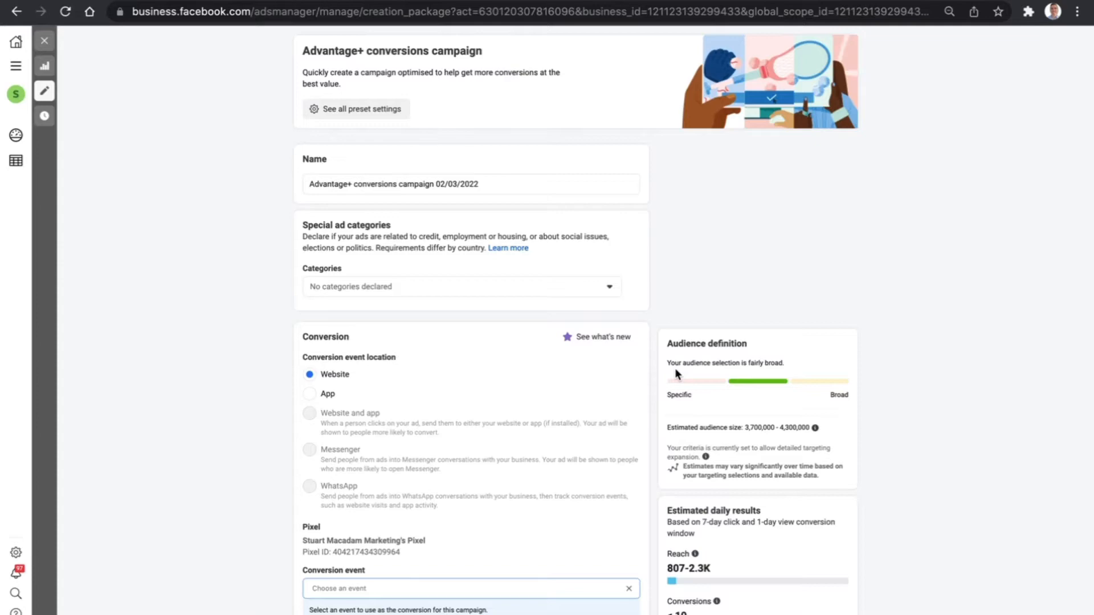
Step: Replace the campaign's default name with "Example Conversion"
scroll(645, 348, down, 20)
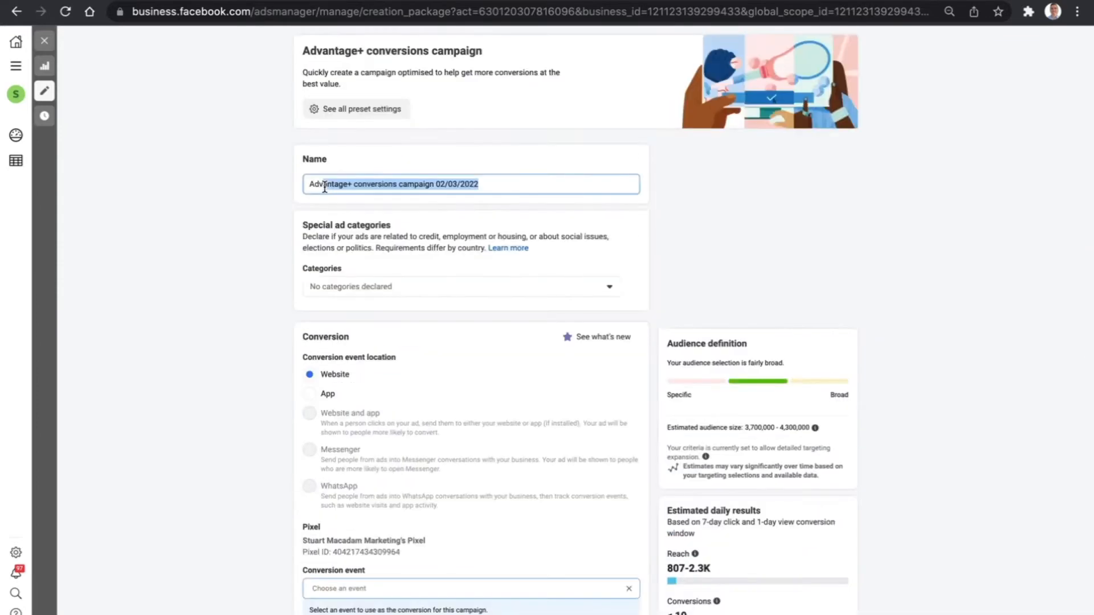
text(U)
key(BackSpace)
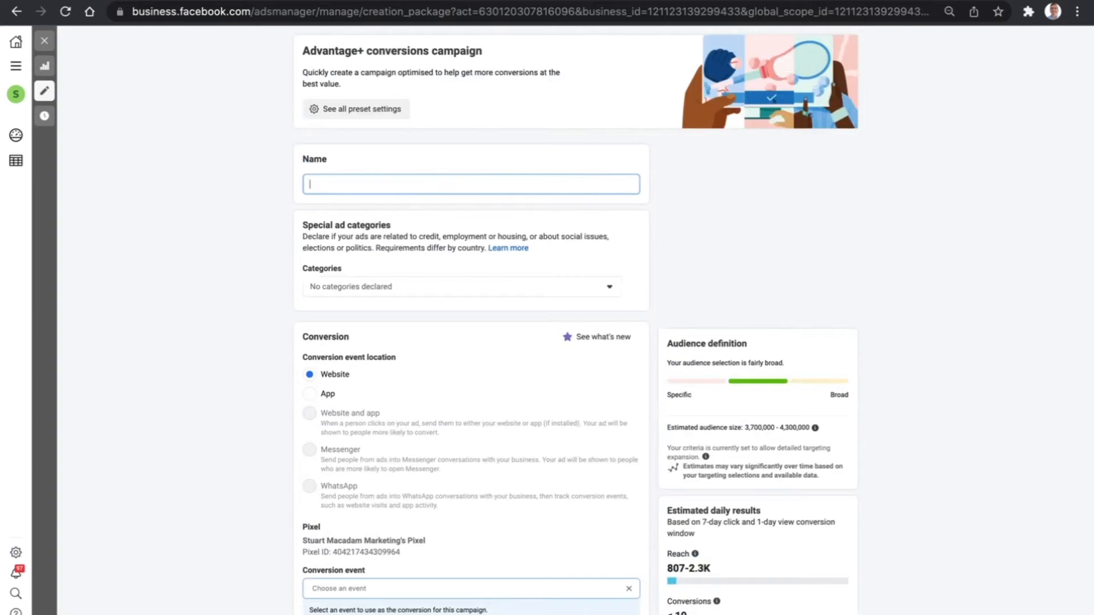
text(Example Conversion)
Step: Select the active event COMPLETED HOME PAGE FORM as the campaign's conversion event
scroll(486, 261, down, 2)
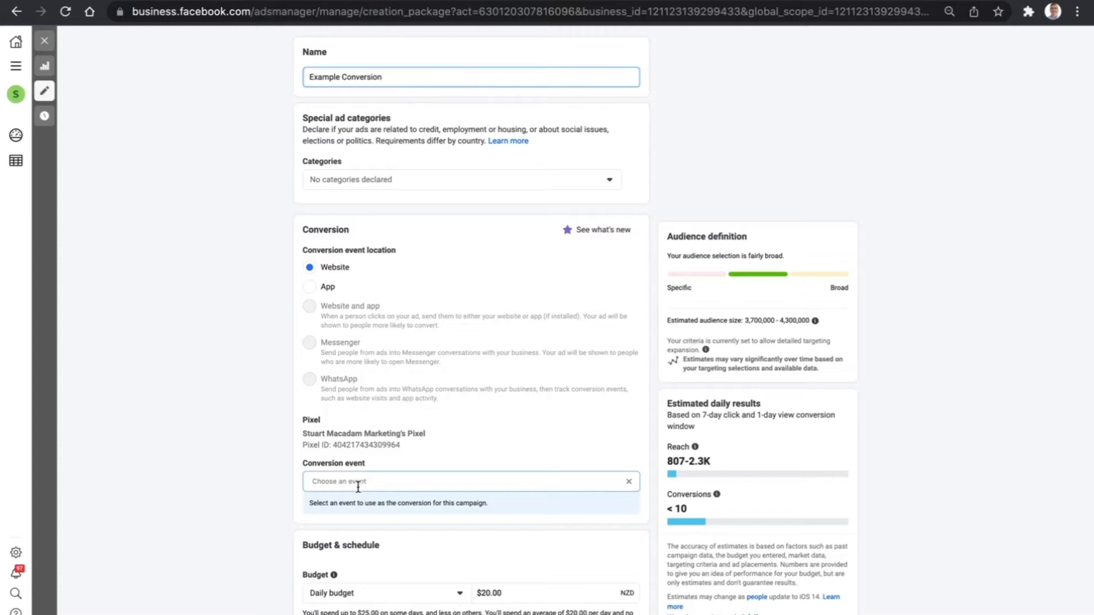
click(358, 485)
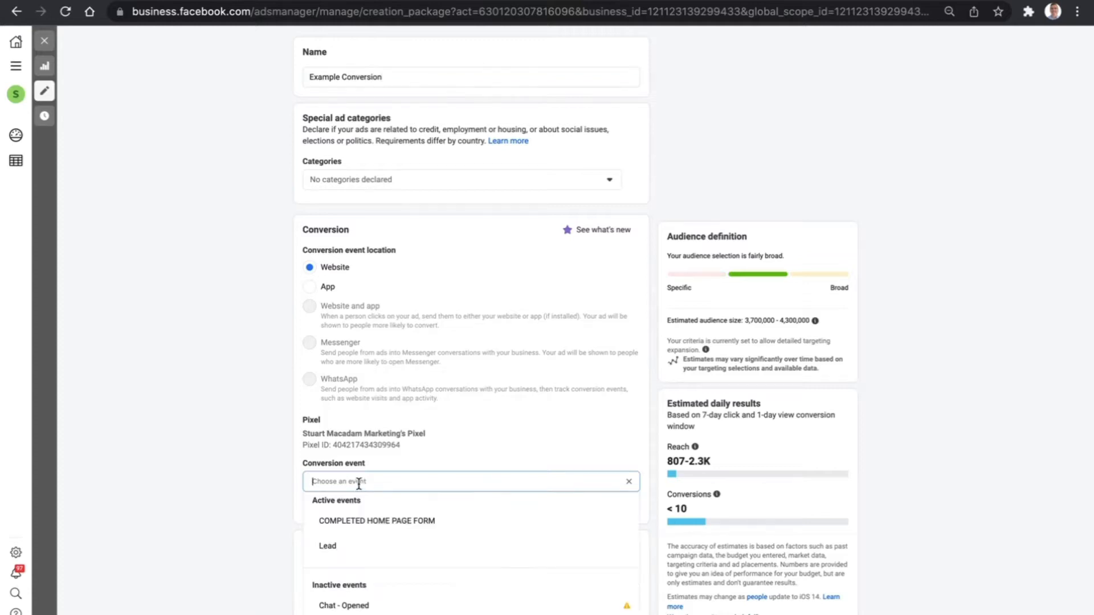
click(367, 523)
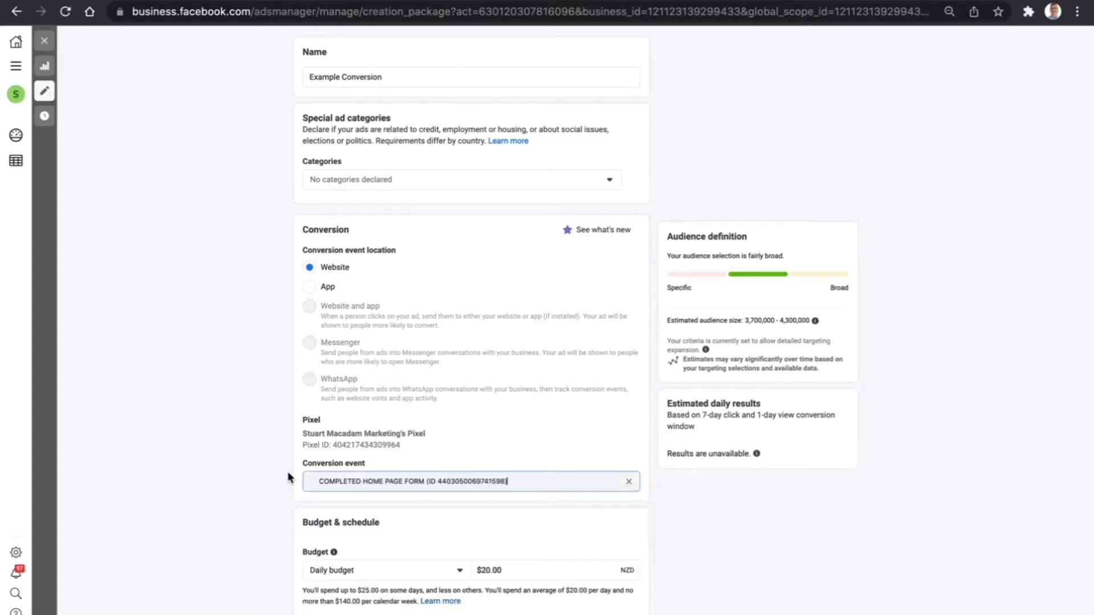
scroll(360, 157, up, 2)
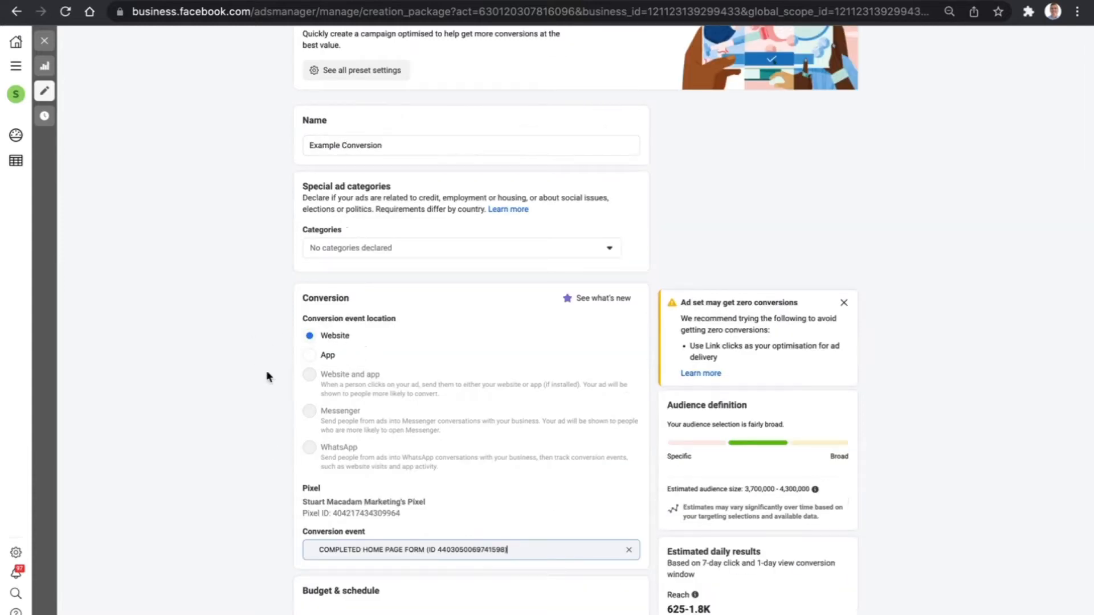
Step: Try the Lifetime budget type for the campaign and return it to Daily budget
scroll(268, 376, down, 3)
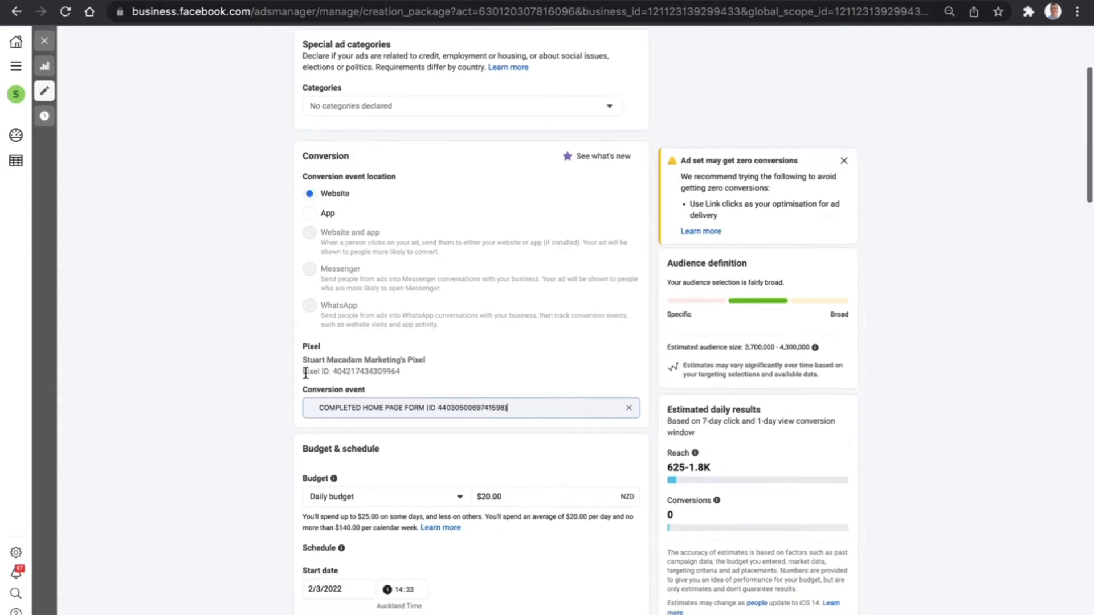
scroll(305, 374, down, 2)
scroll(305, 376, down, 2)
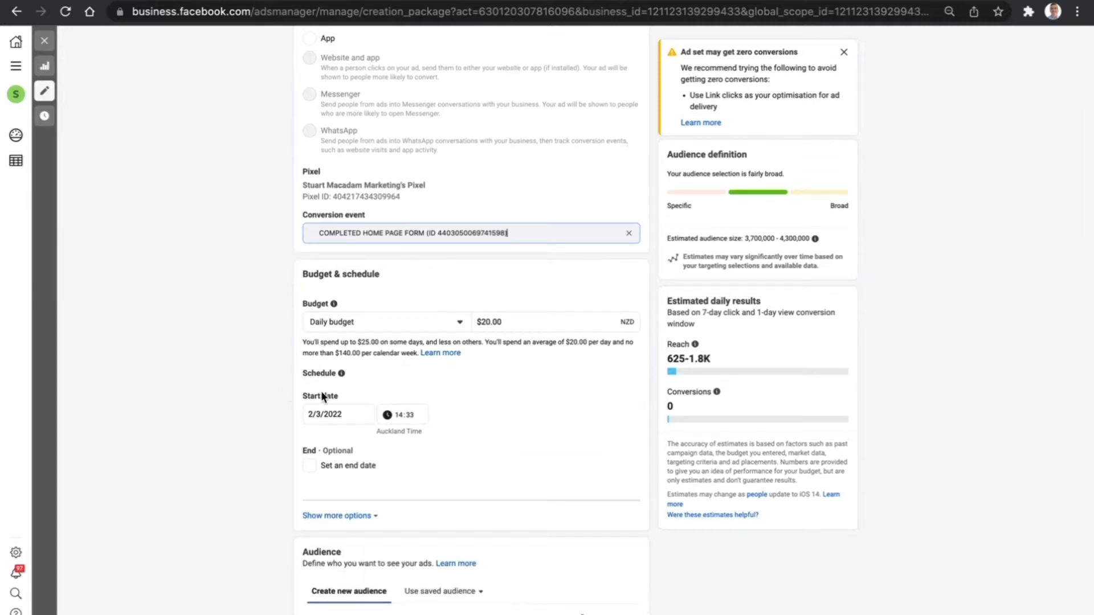
click(449, 322)
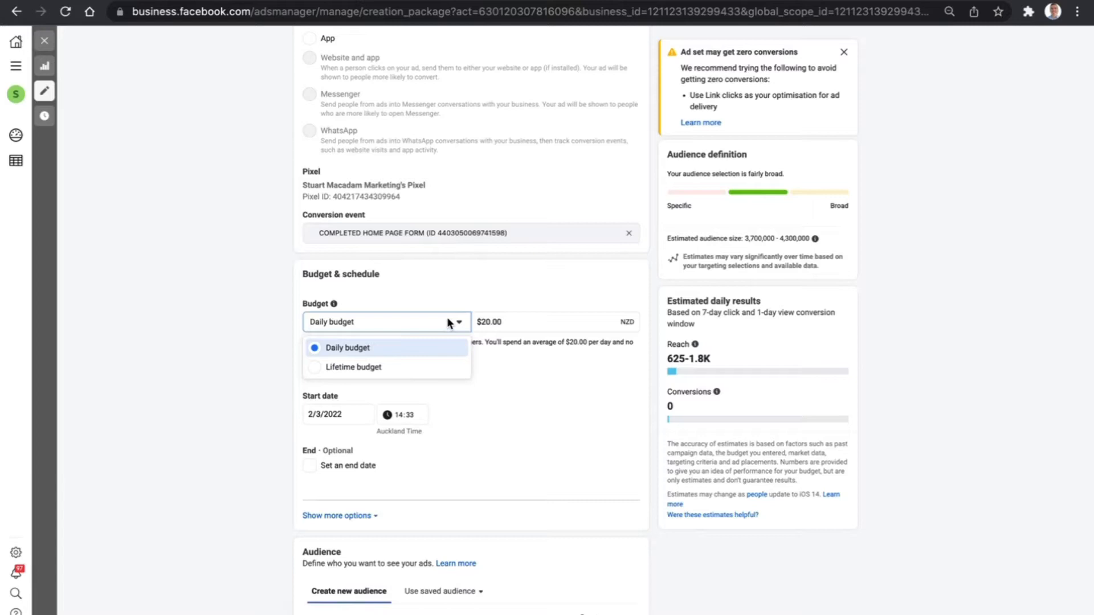
click(354, 367)
scroll(370, 342, down, 2)
click(388, 231)
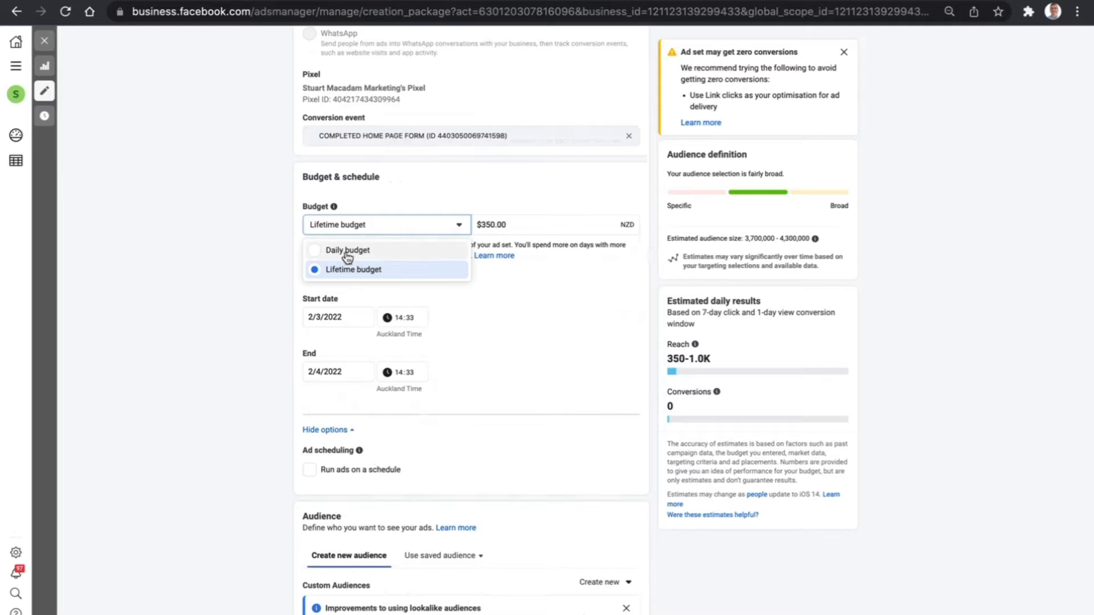
click(319, 252)
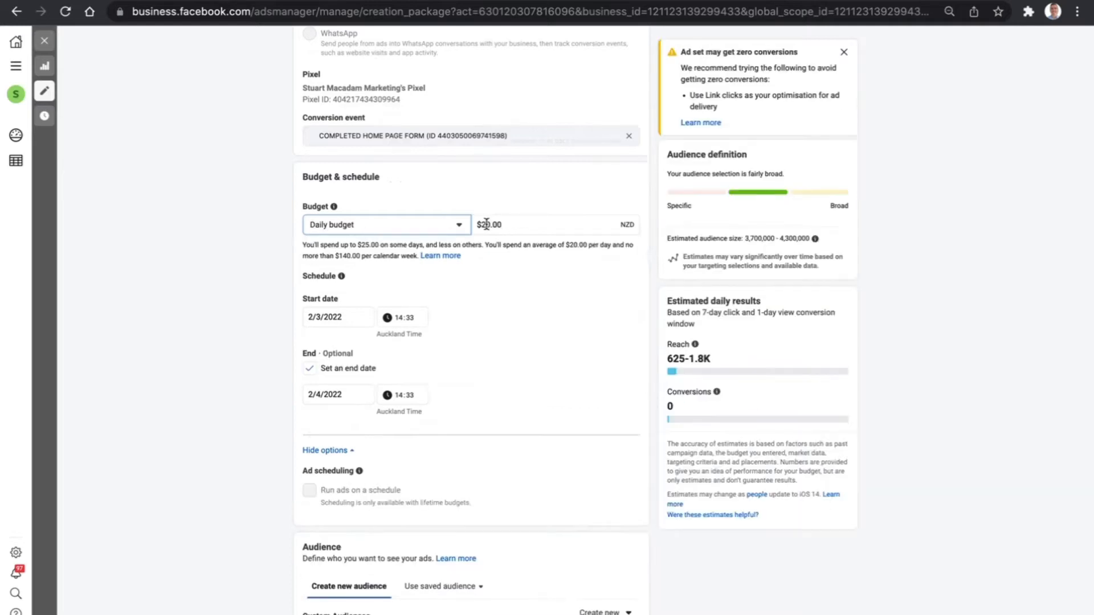
Step: Set the campaign's daily budget to $10.00 NZD
click(483, 224)
key(BackSpace)
text(q)
key(BackSpace)
text(1)
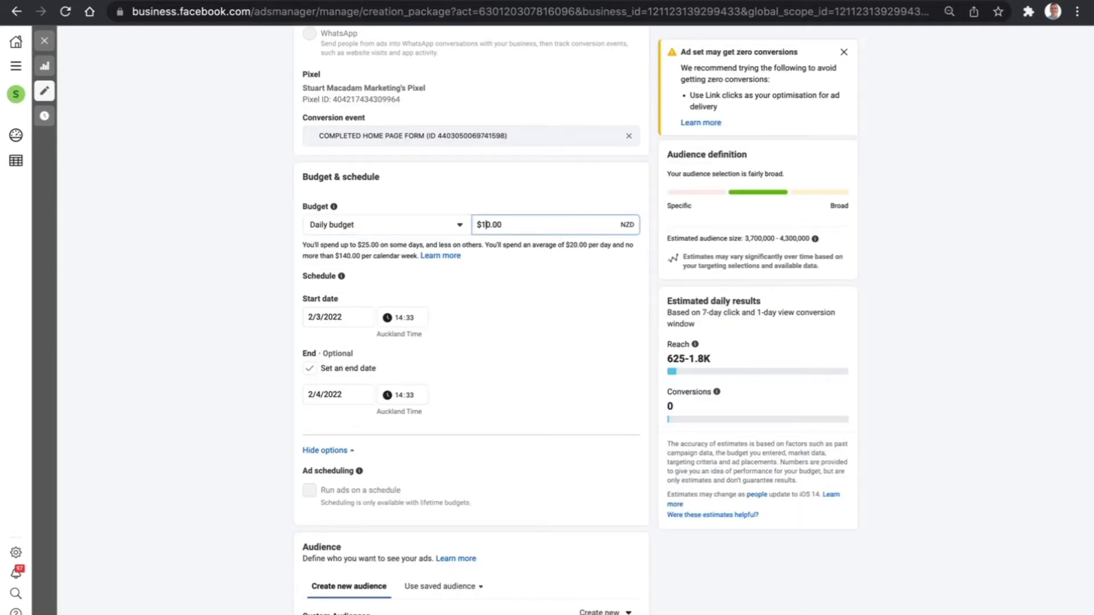
click(578, 288)
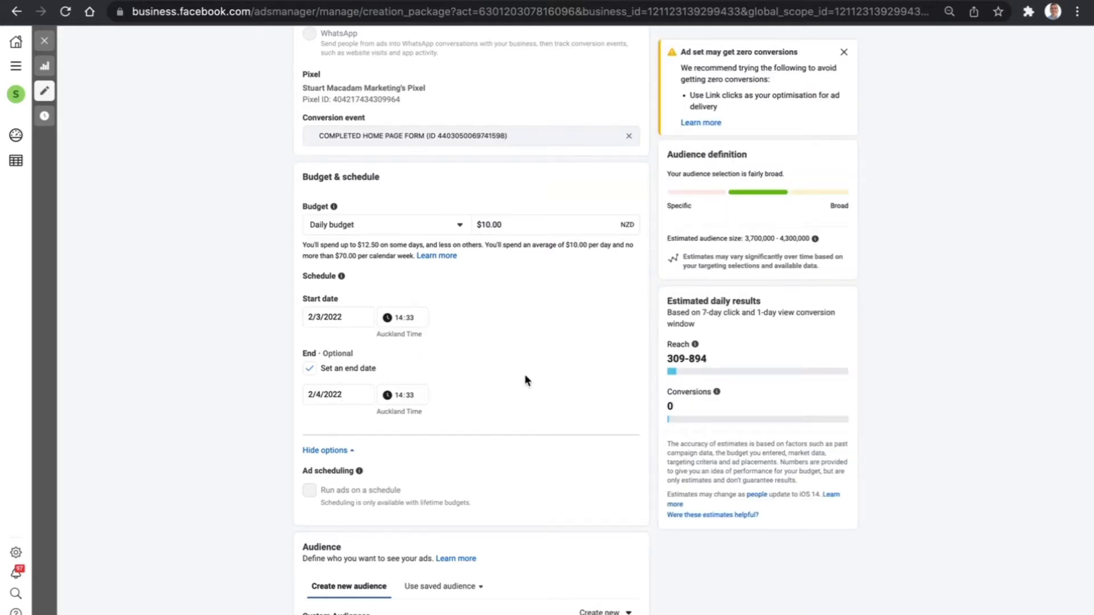
Step: Restrict the audience's New Zealand location targeting to "People living in this location"
scroll(525, 375, down, 3)
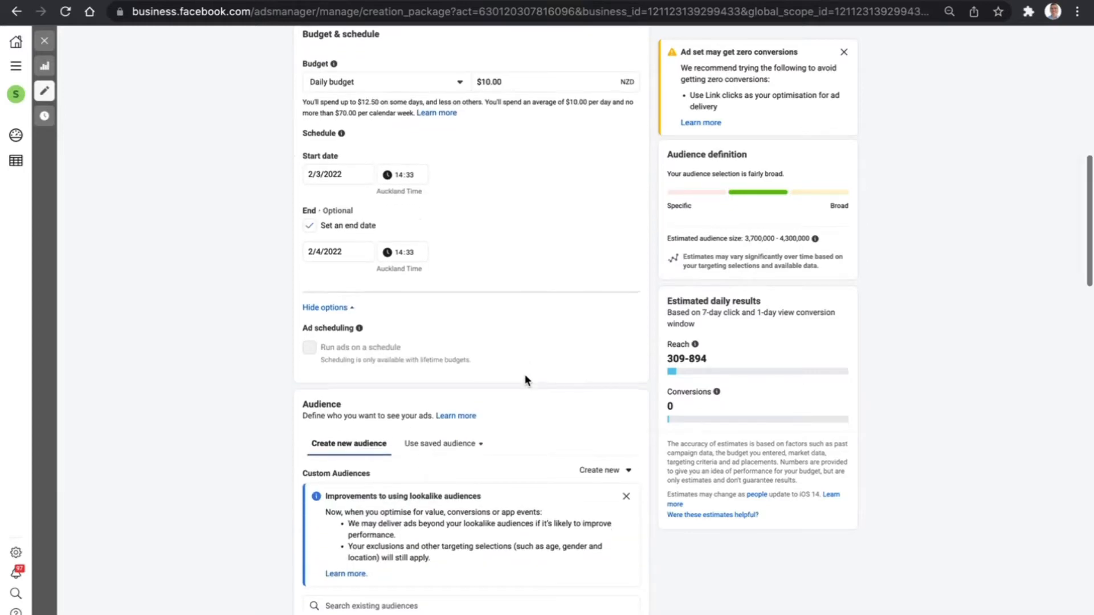
scroll(525, 375, down, 4)
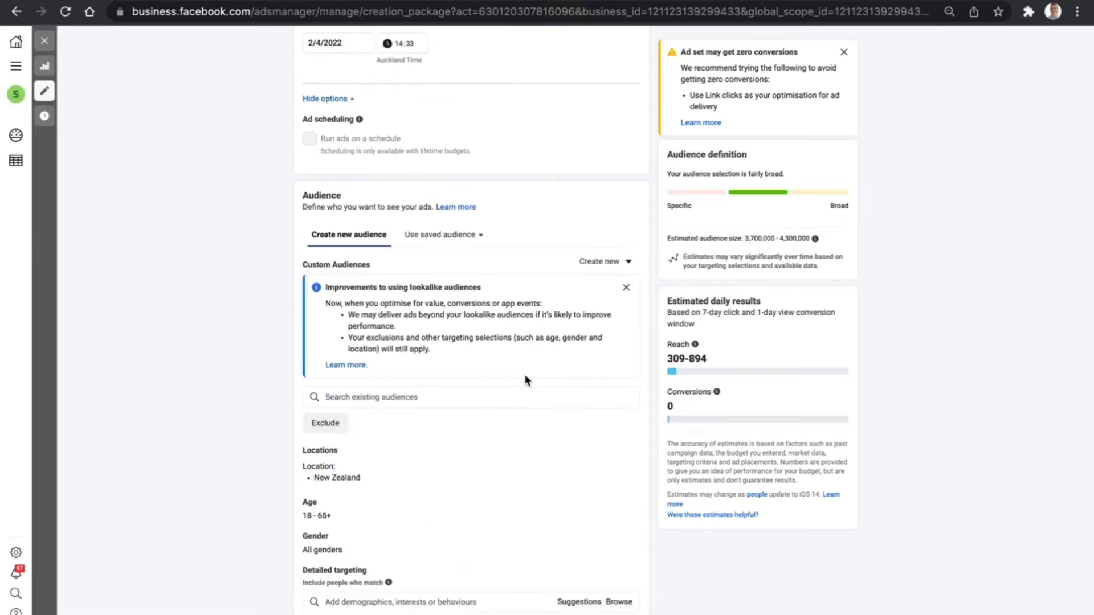
scroll(524, 376, down, 2)
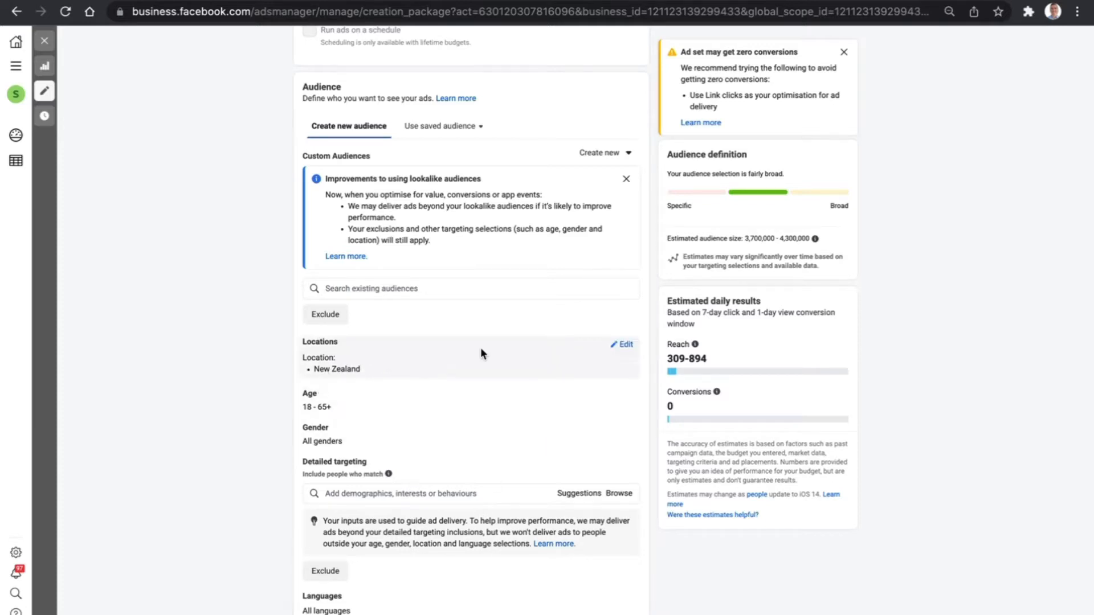
click(625, 344)
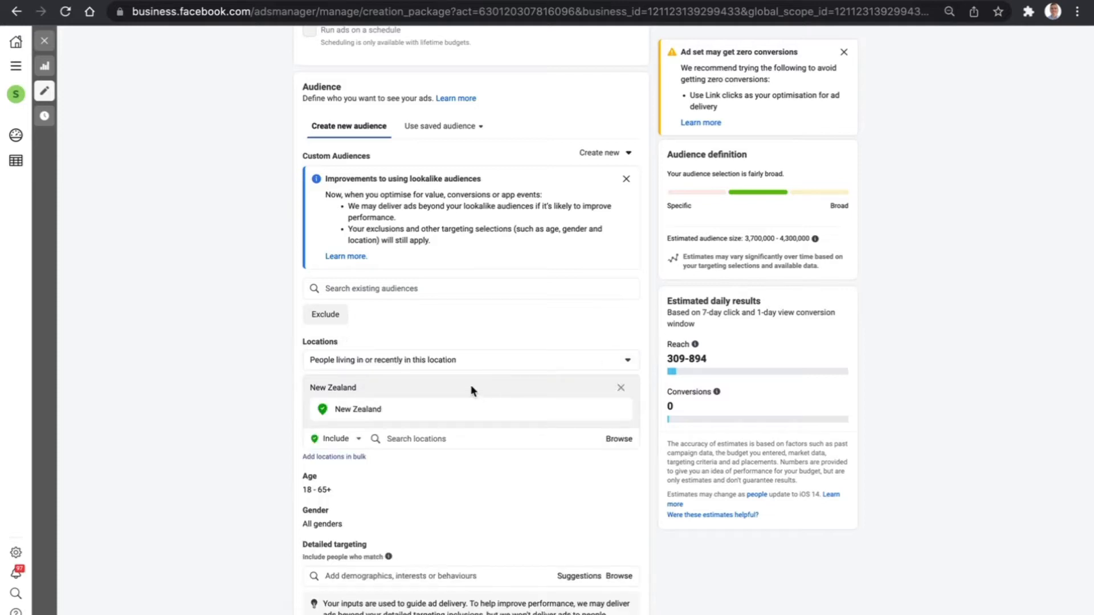
click(490, 361)
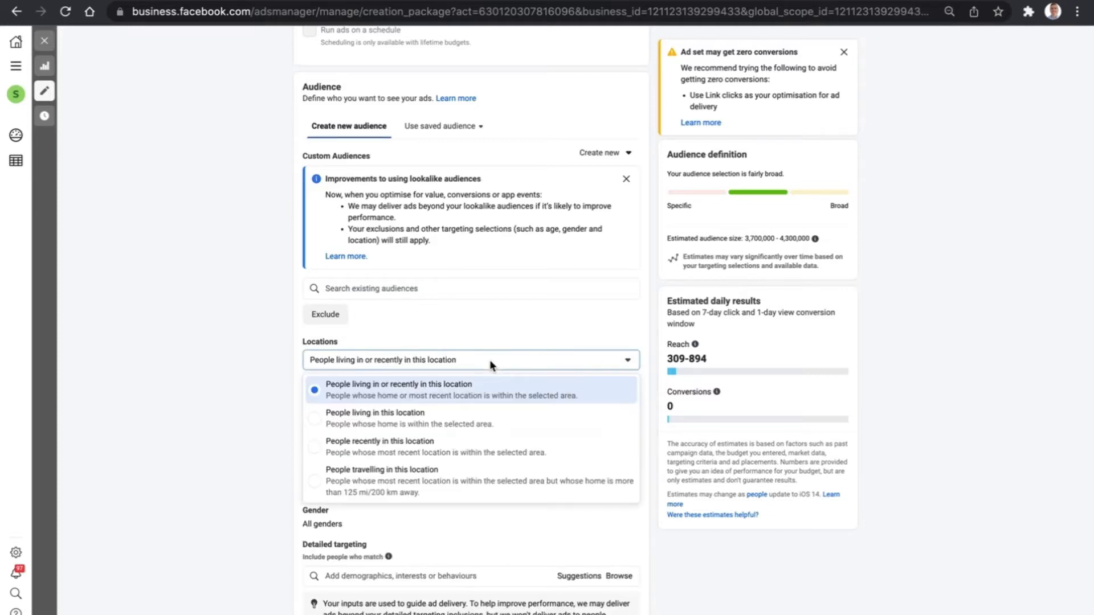
click(317, 420)
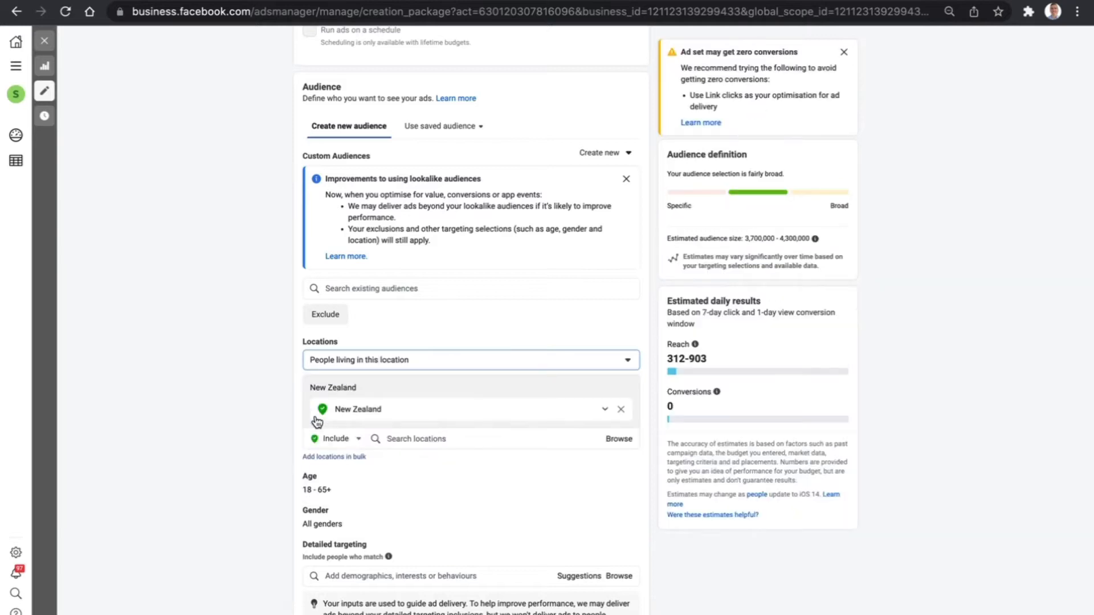
click(355, 361)
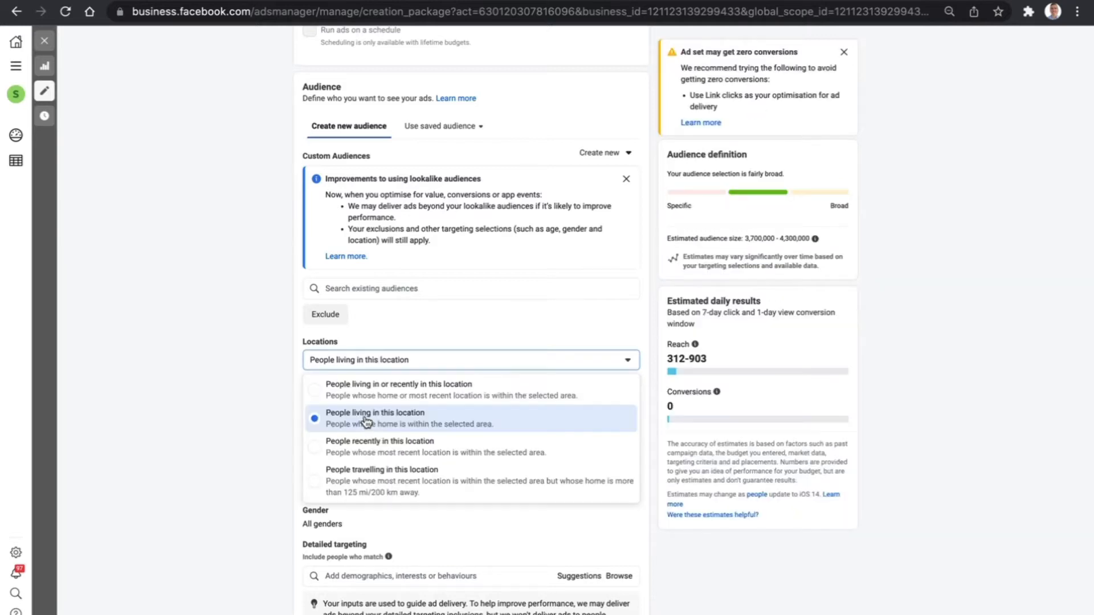
click(275, 400)
Step: Set the audience's age range to 25 through 64
scroll(274, 394, down, 3)
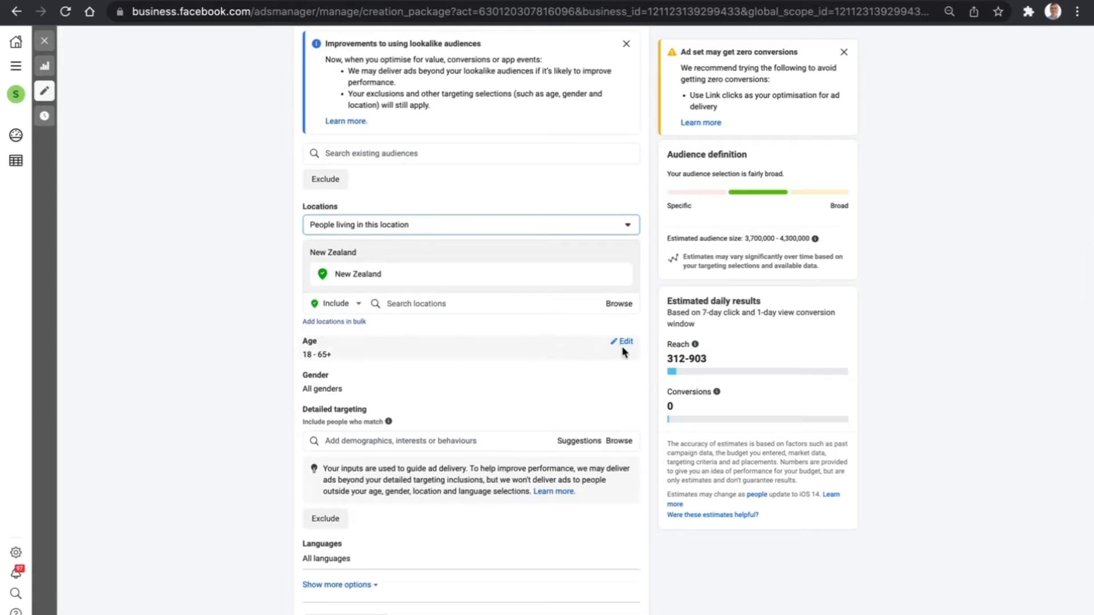
click(622, 347)
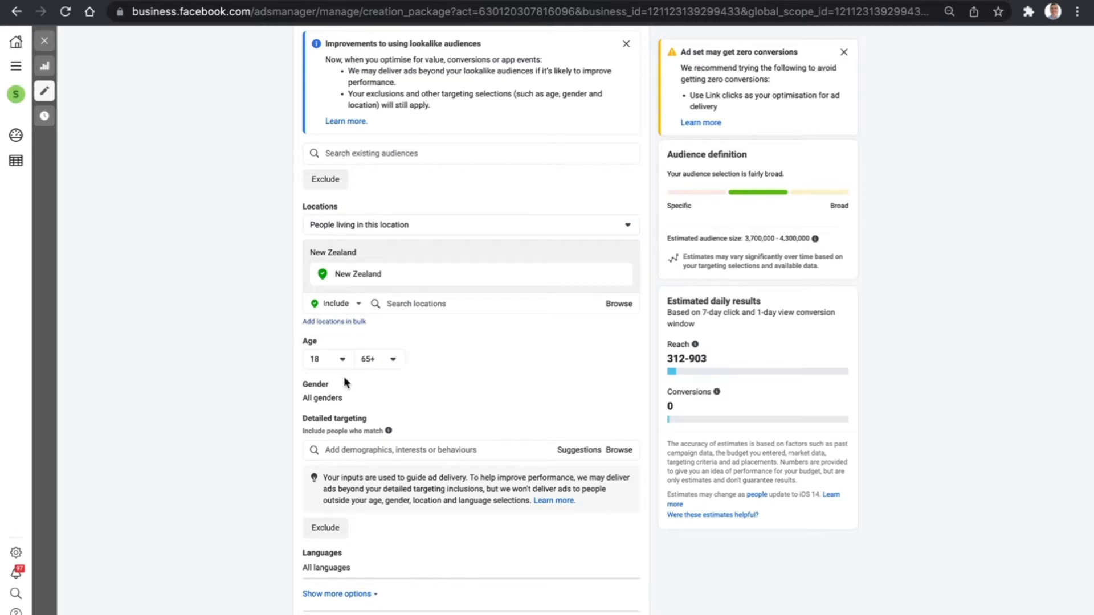
click(321, 359)
scroll(333, 461, down, 3)
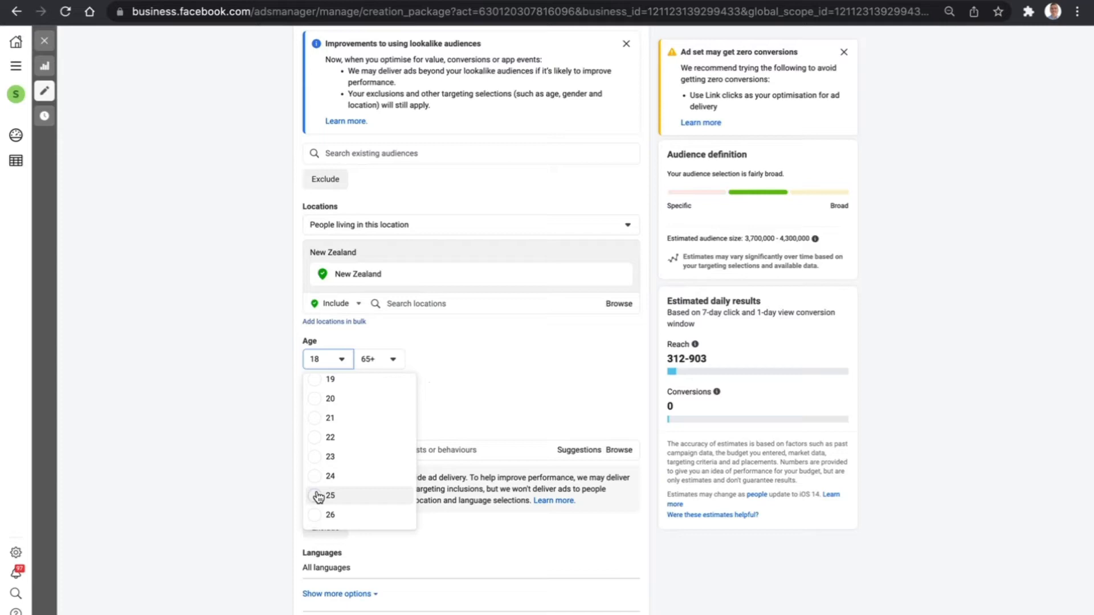
click(320, 494)
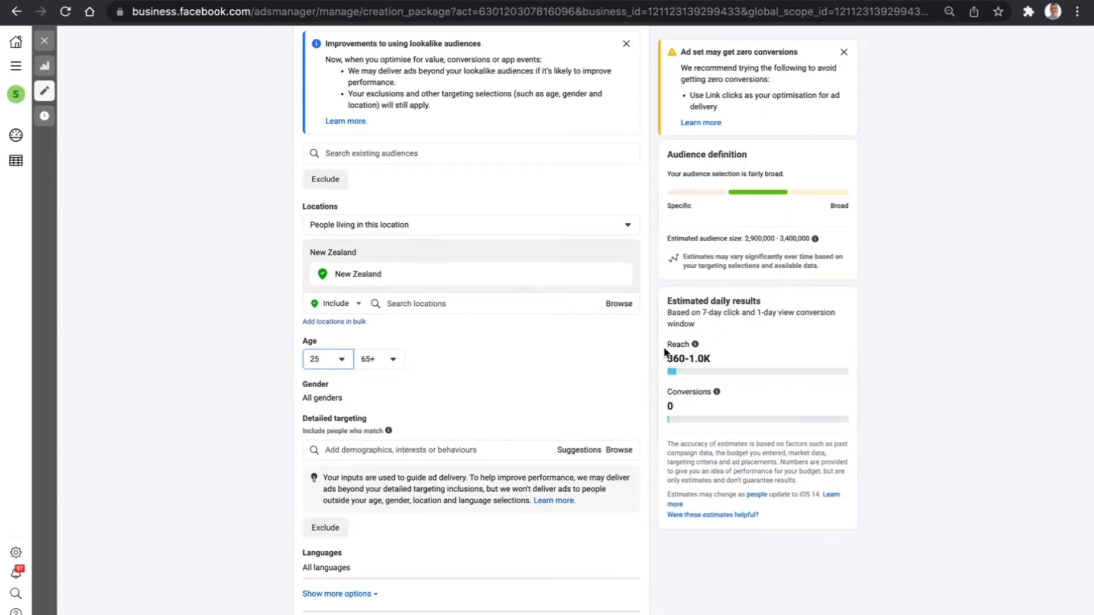
click(390, 363)
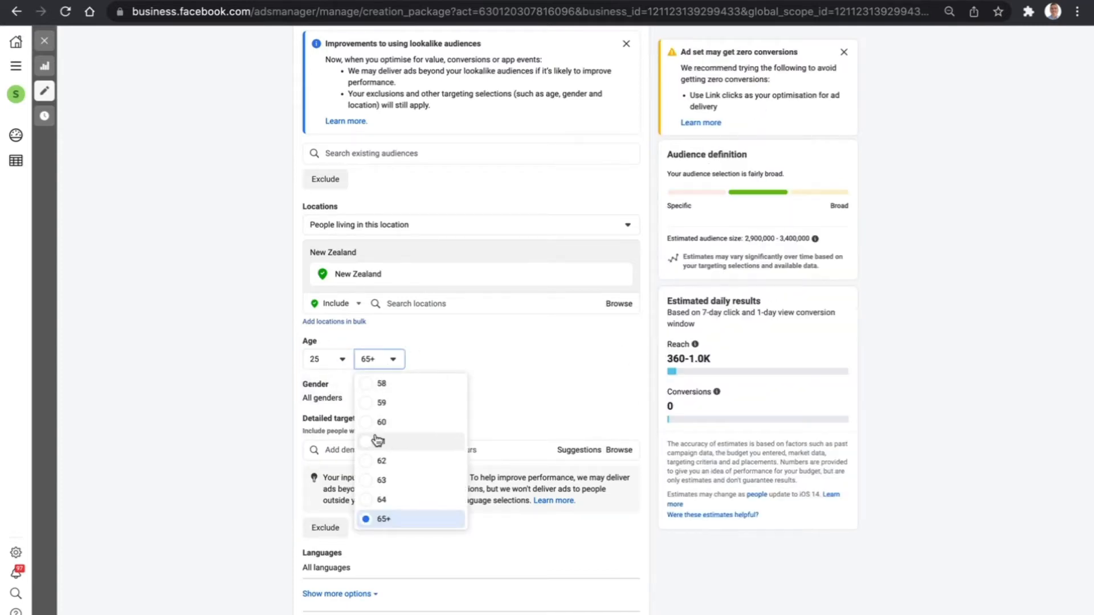
click(367, 499)
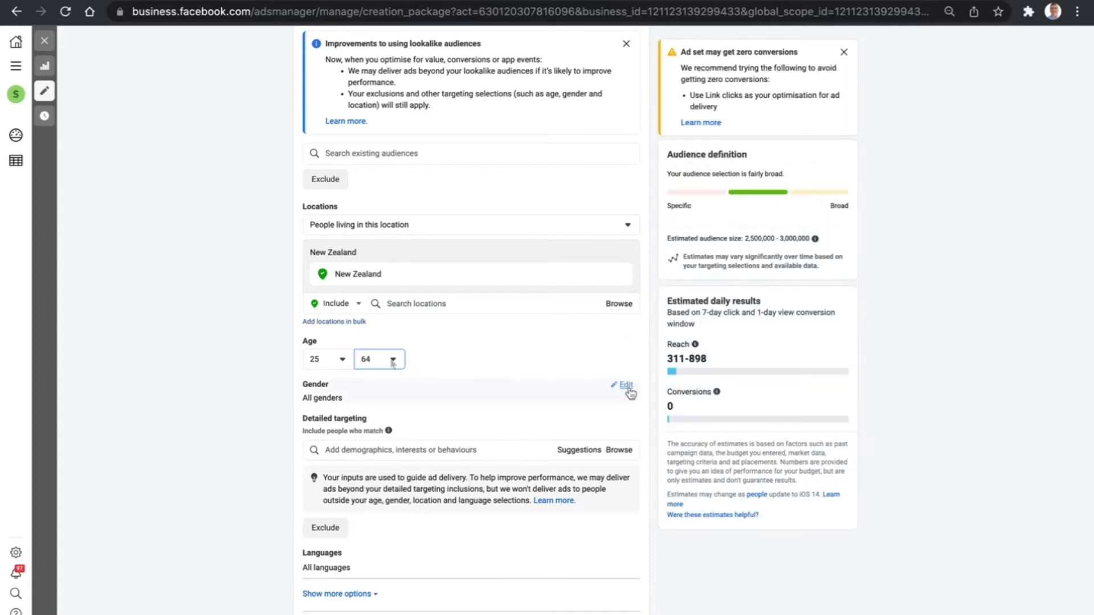
Step: Try the Men and Women options for the audience's gender and return it to All
click(625, 386)
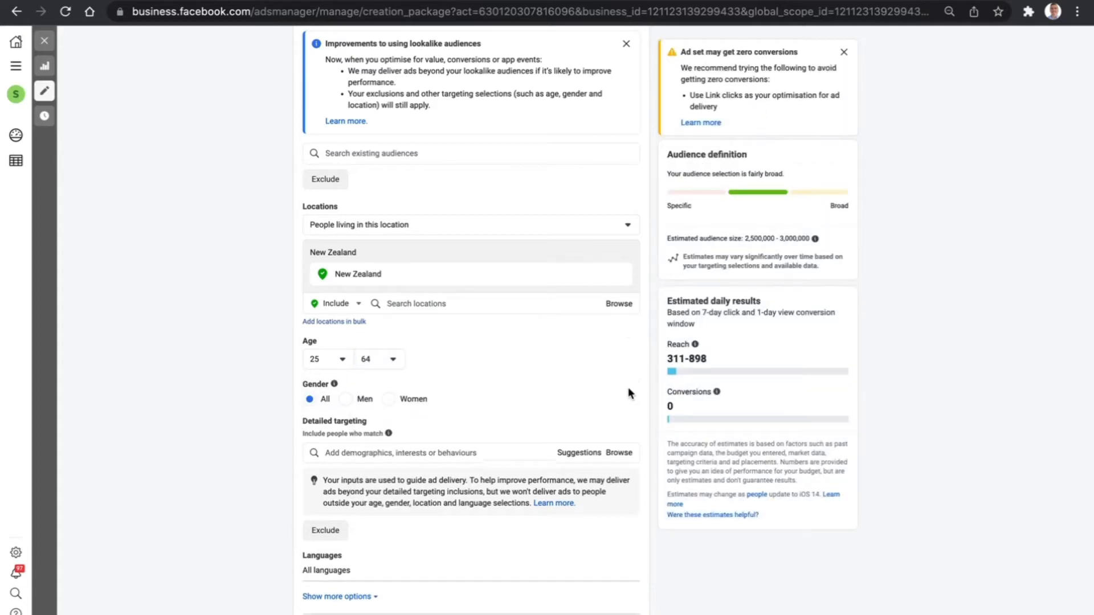
click(348, 402)
click(388, 400)
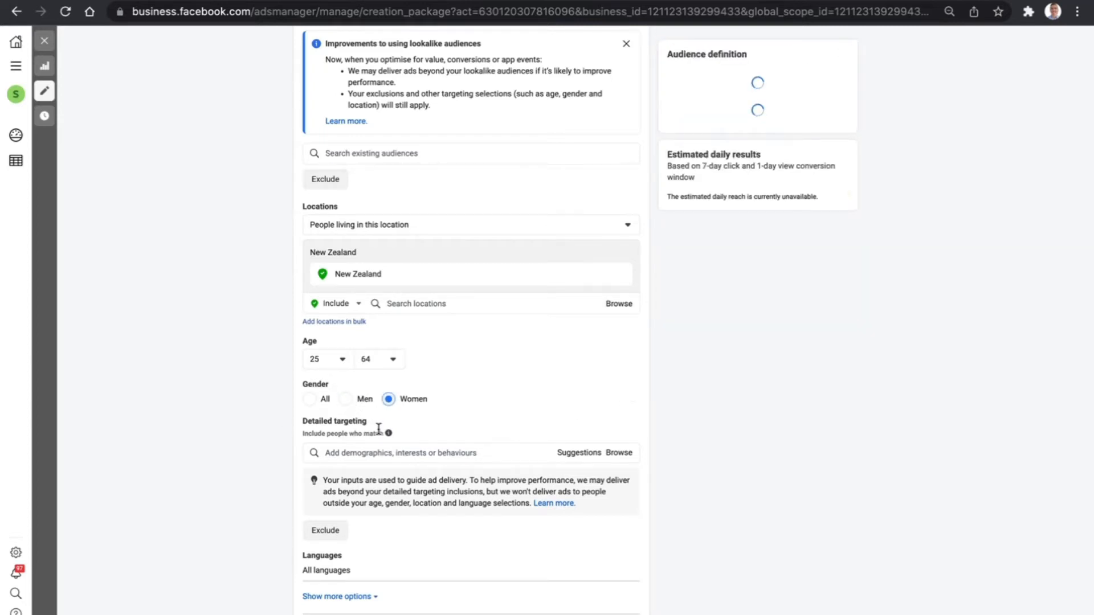
click(309, 400)
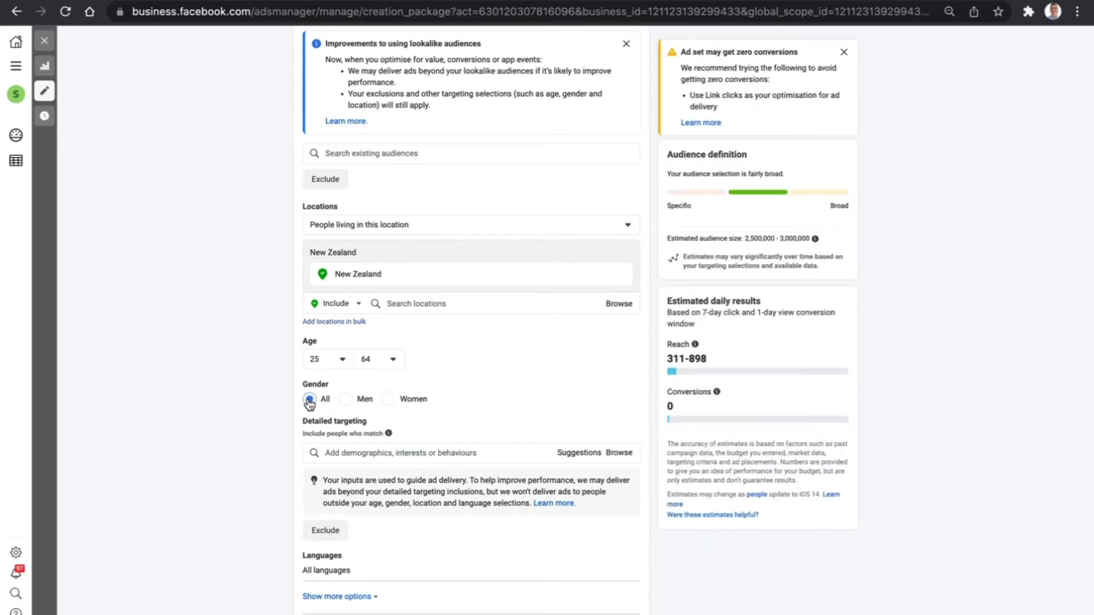
Step: Browse the Demographics, Interests and Behaviours categories of detailed targeting, including the Business and industry interests
click(374, 371)
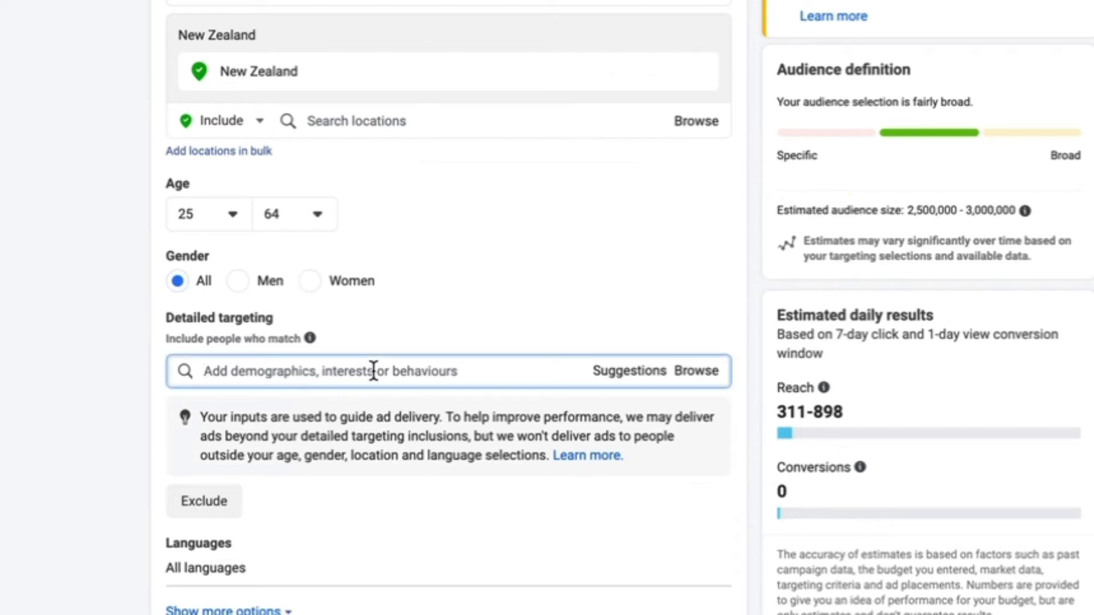
click(641, 376)
click(715, 372)
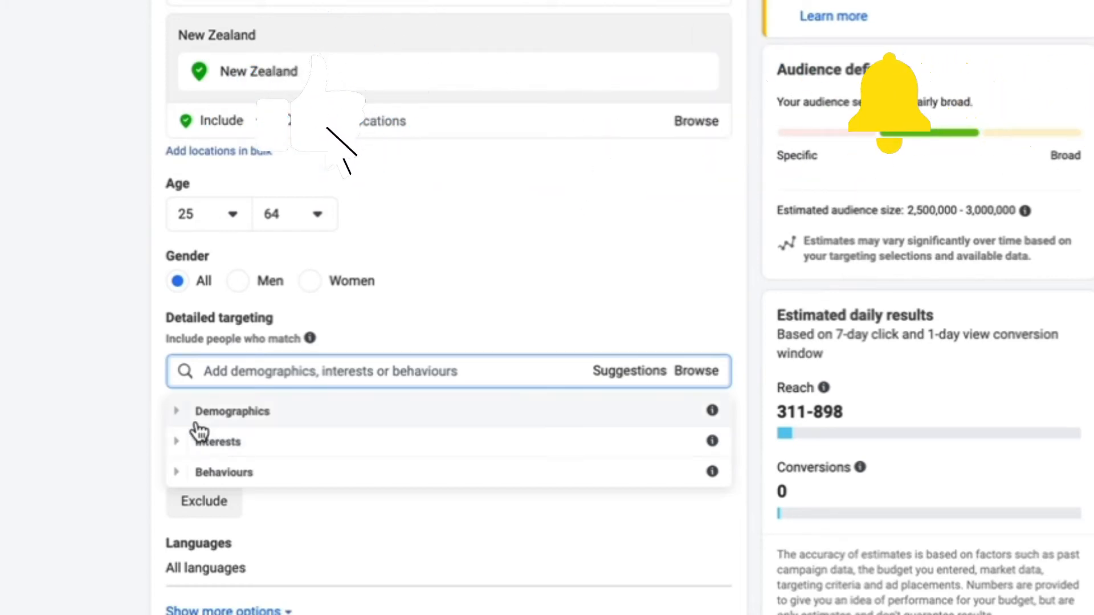
click(178, 416)
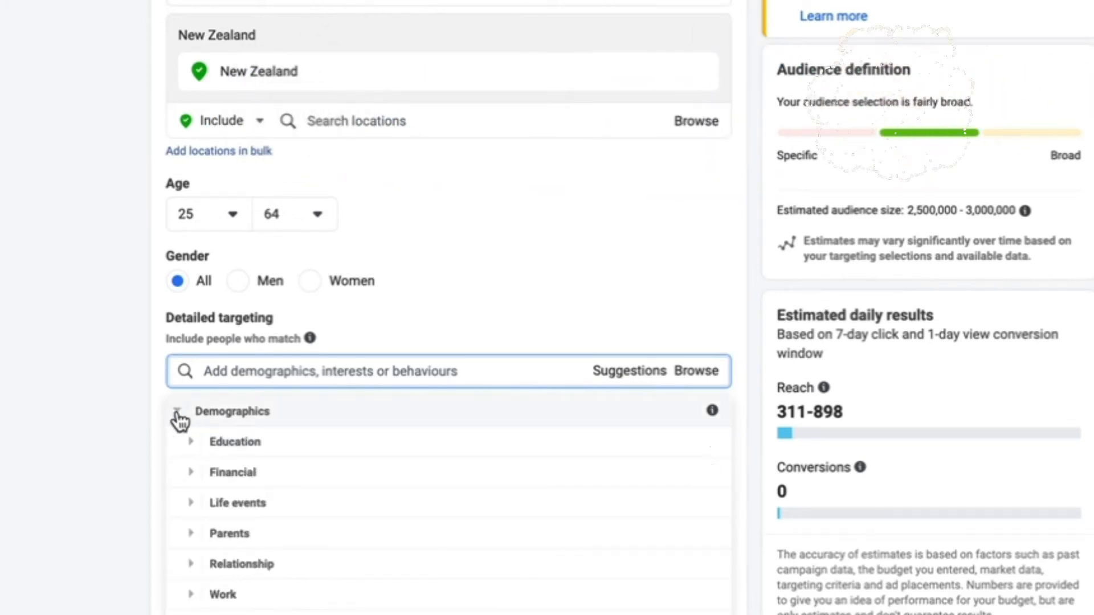
click(176, 418)
click(178, 446)
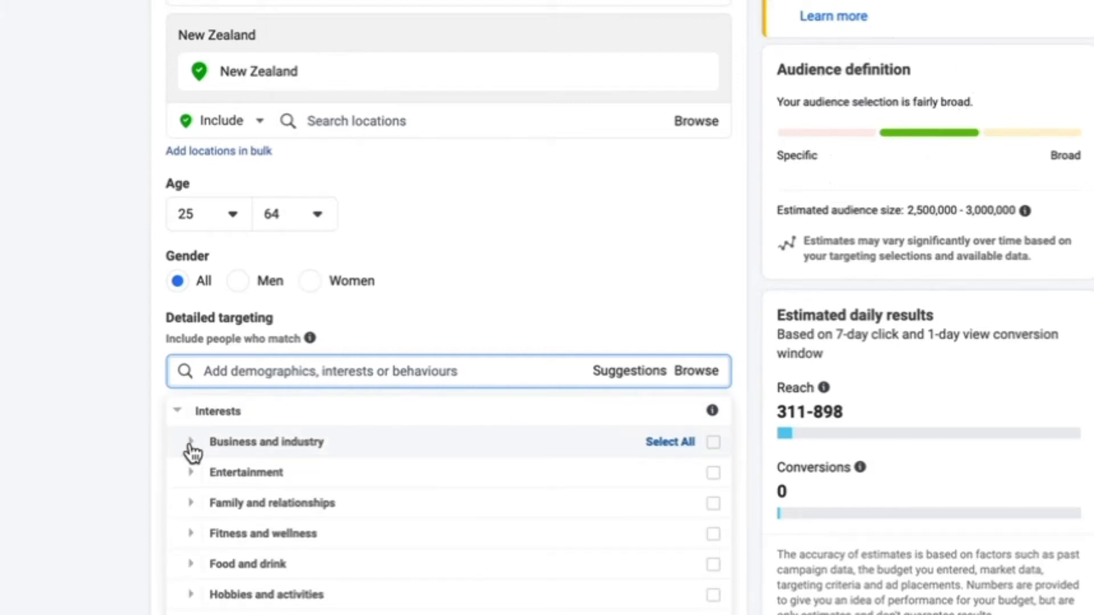
click(190, 445)
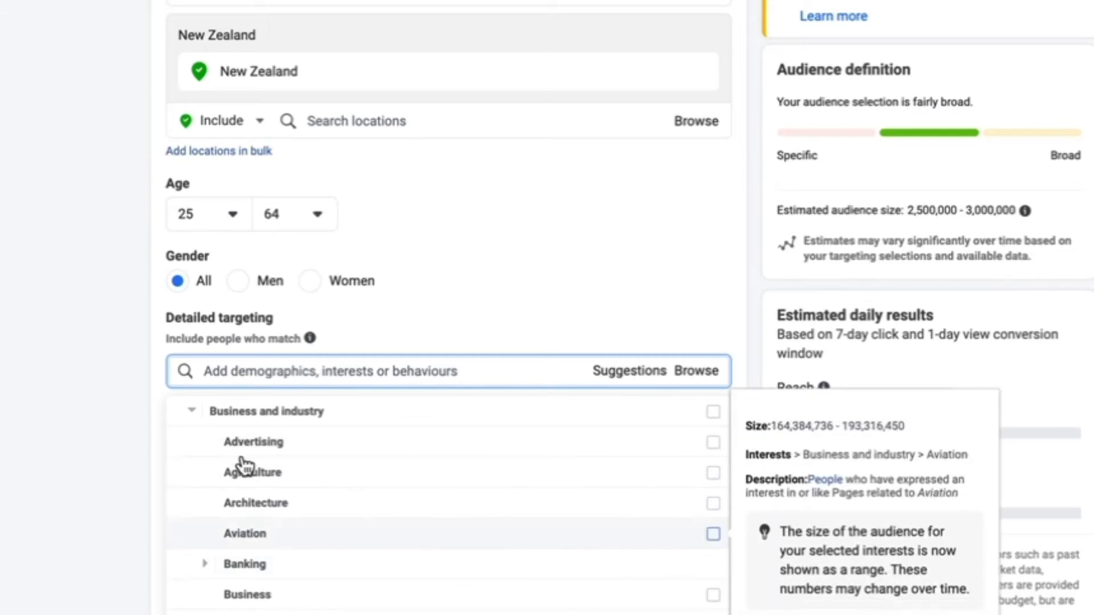
click(192, 419)
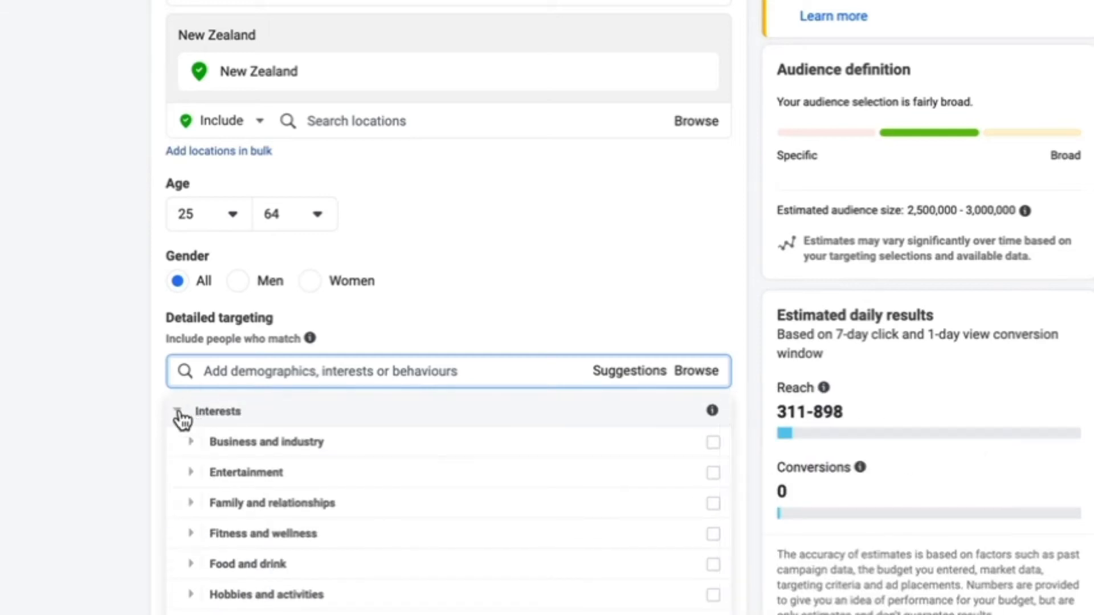
click(178, 413)
click(178, 473)
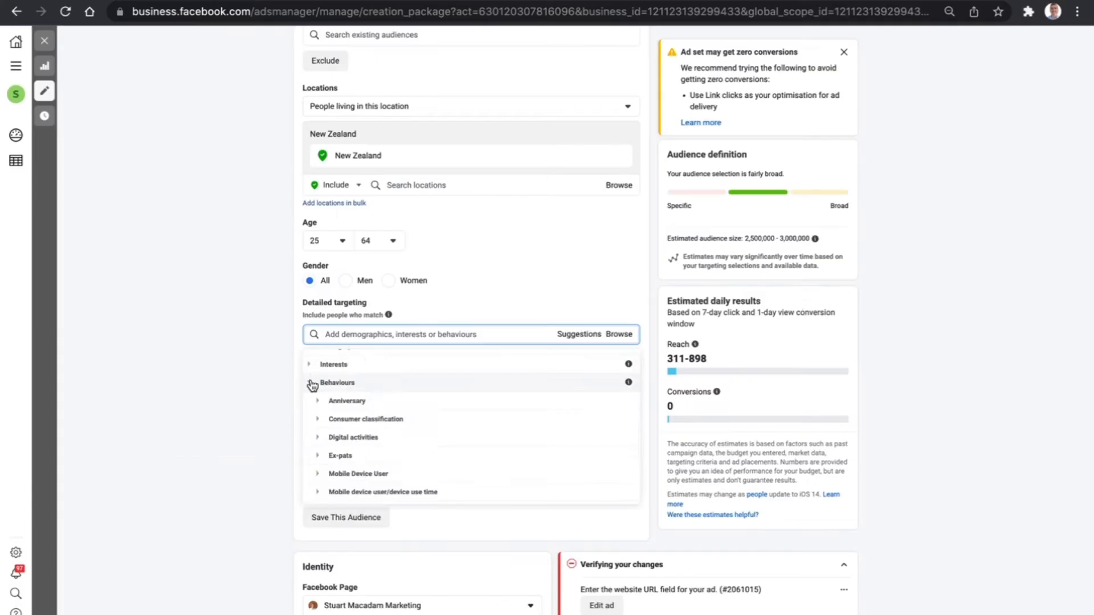
click(177, 453)
Step: Search detailed targeting for "small business" and add the Small business interest to the audience
click(304, 371)
text(small busimne)
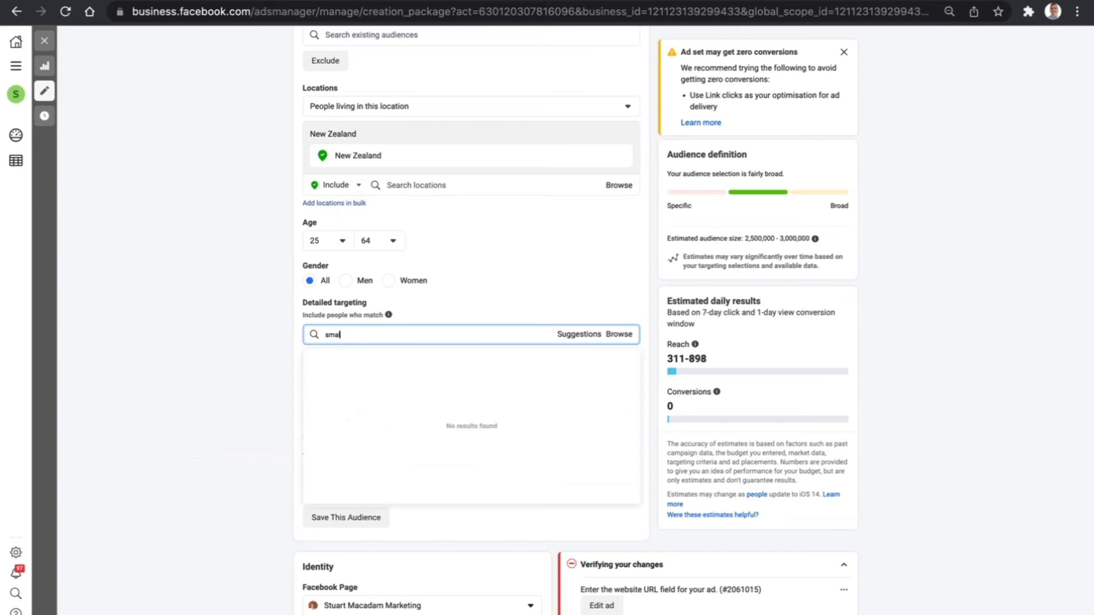
key(BackSpace)
key(BackSpace)
key(BackSpace)
text(ness)
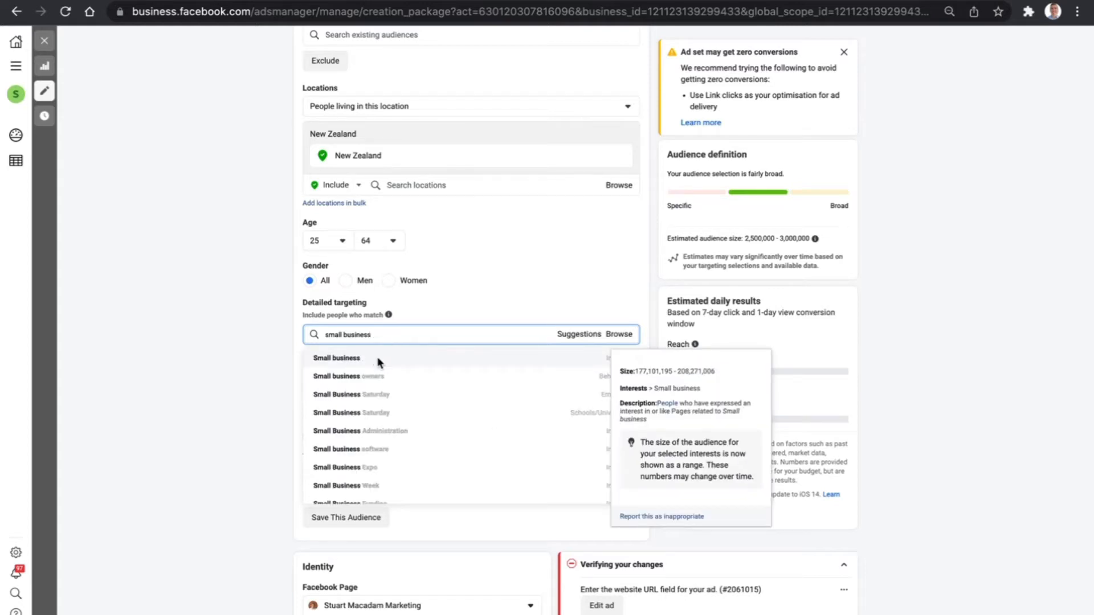
click(378, 362)
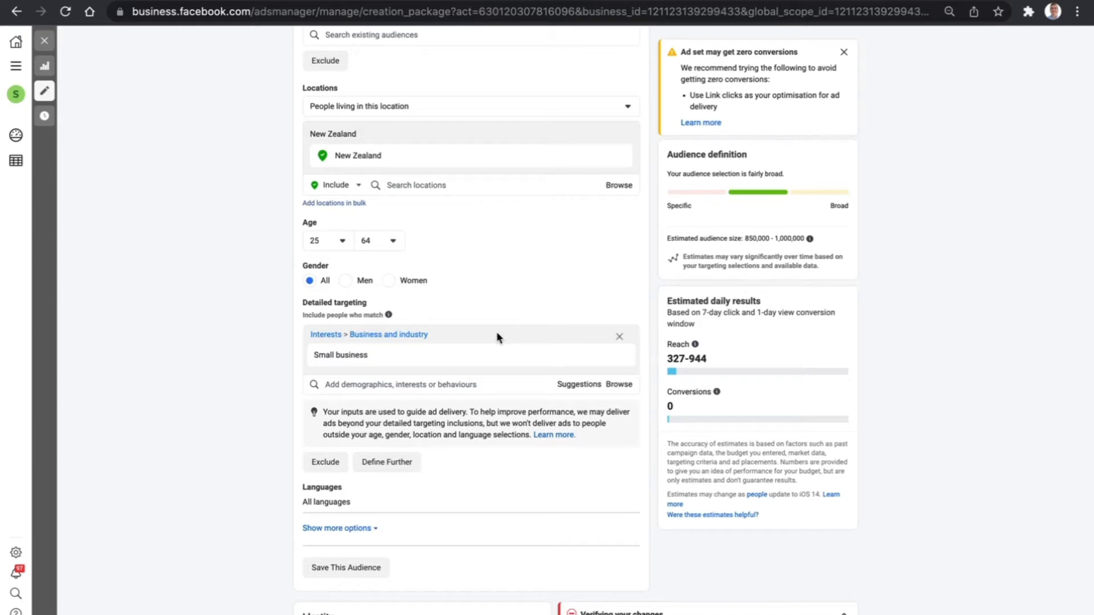
Step: Set the audience's language to English (All) and show the additional audience options with the connections setting
scroll(445, 393, down, 3)
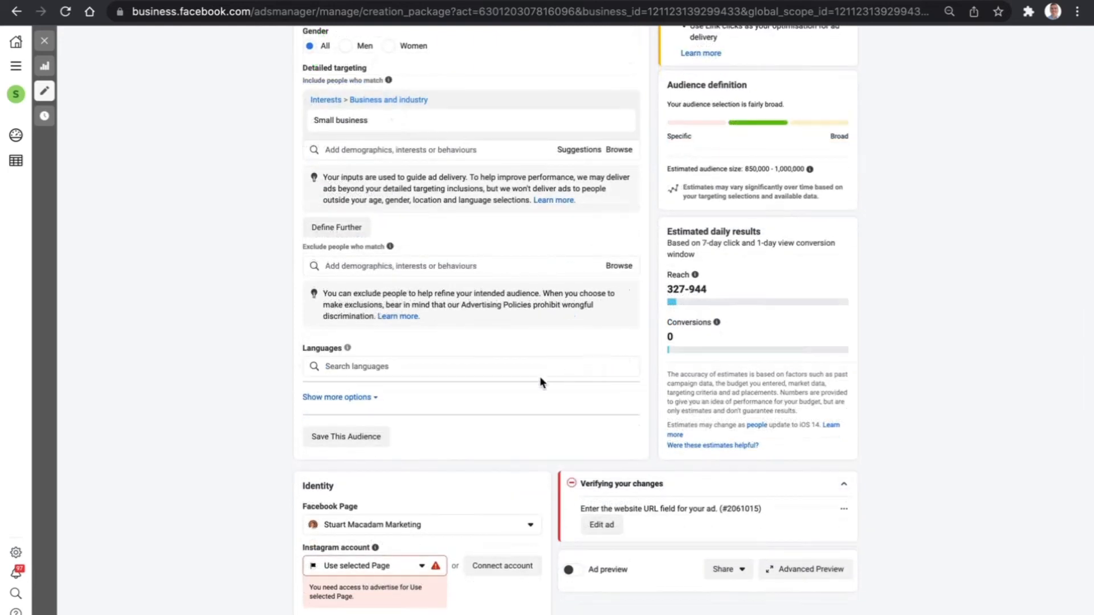
click(462, 365)
text(en)
click(337, 389)
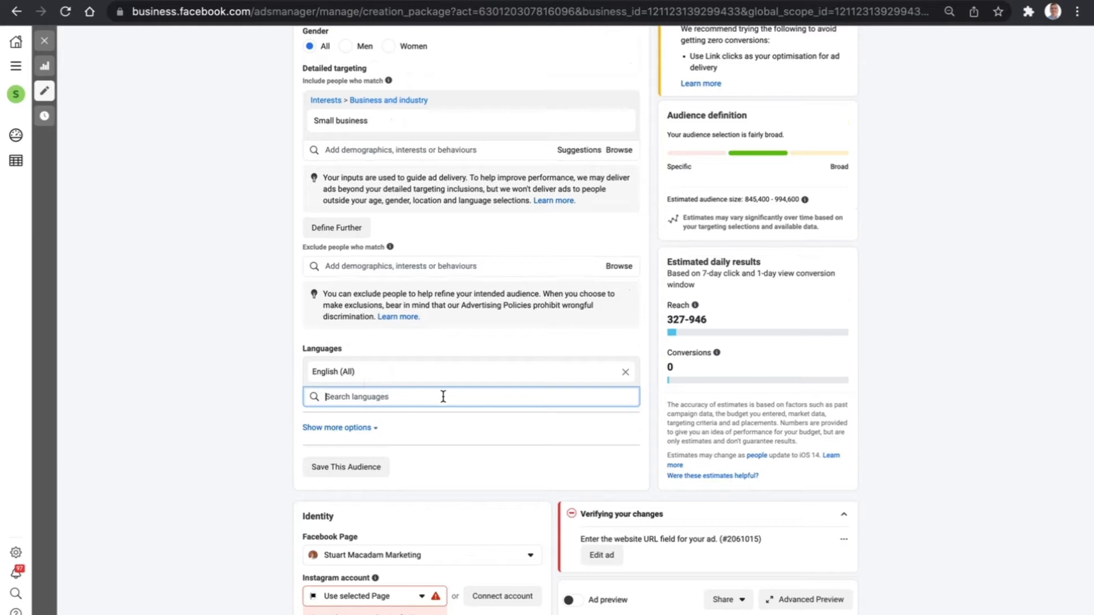
scroll(647, 399, down, 2)
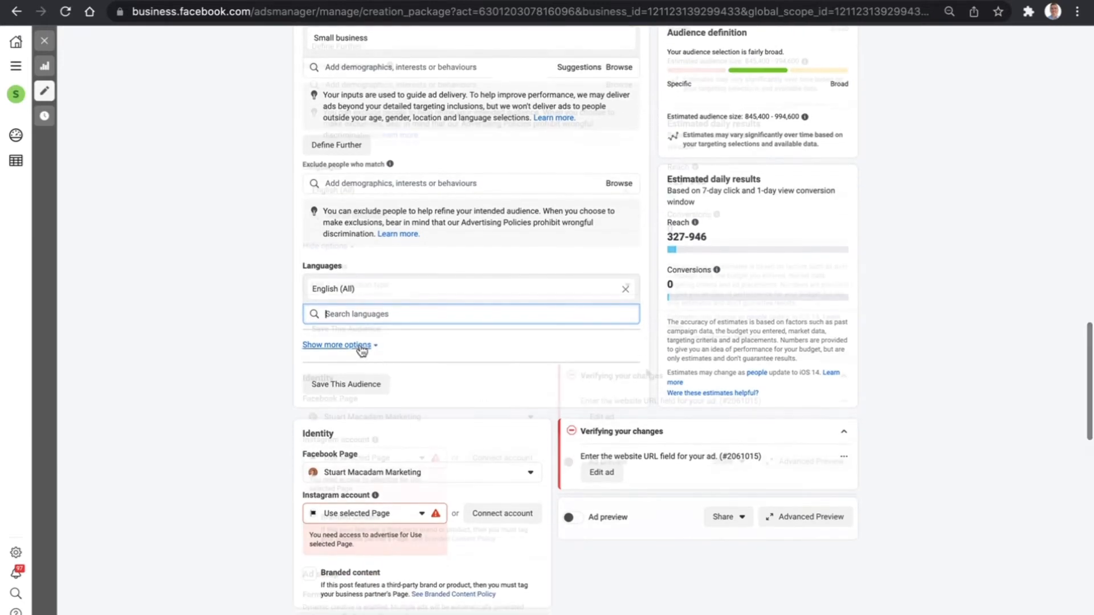
click(358, 345)
scroll(501, 370, down, 2)
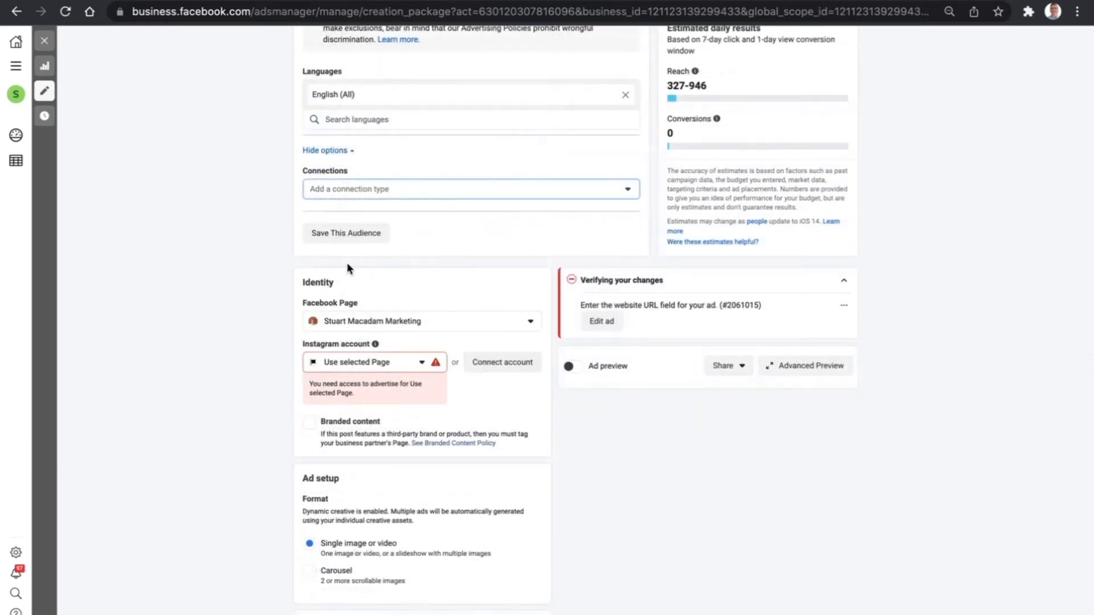
Step: Choose macadam_marketing as the Instagram account in the ad's identity settings
scroll(348, 263, down, 2)
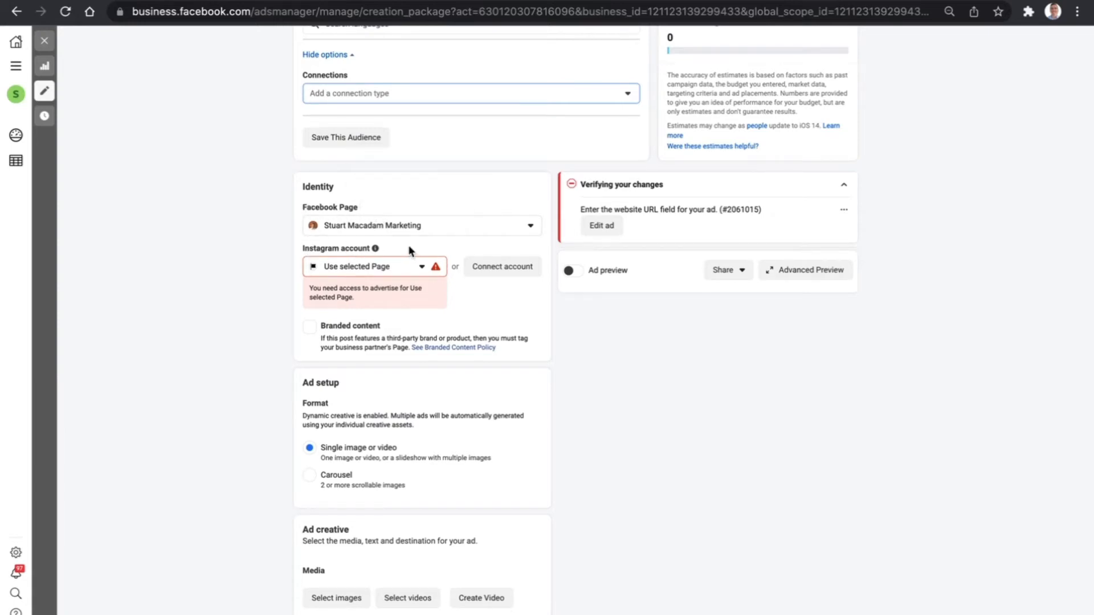
click(412, 276)
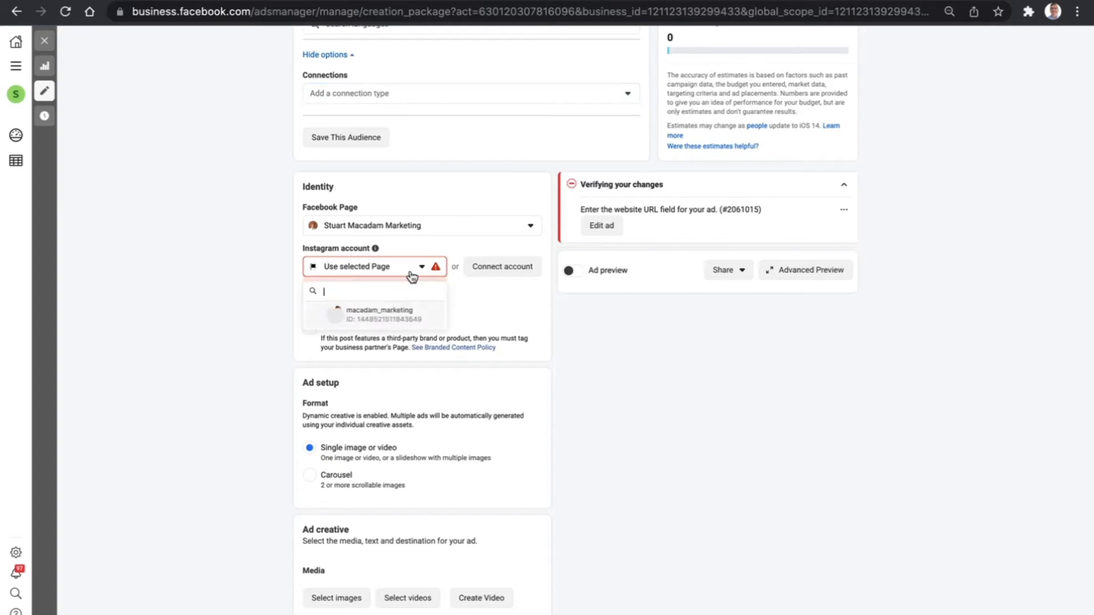
click(396, 316)
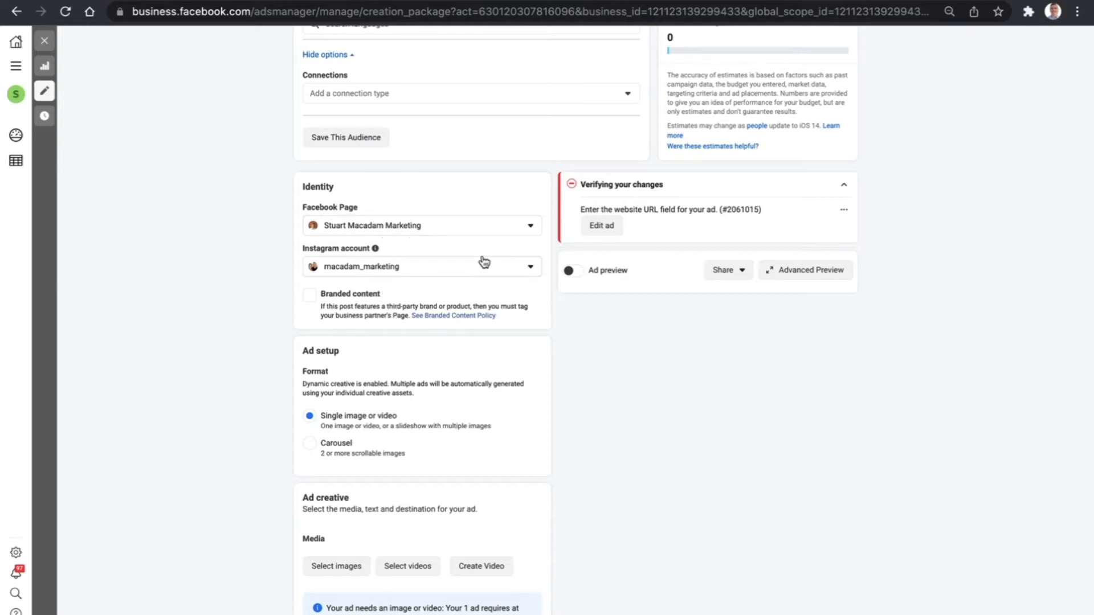
Step: Turn on the ad preview for the single image or video ad
scroll(484, 262, down, 3)
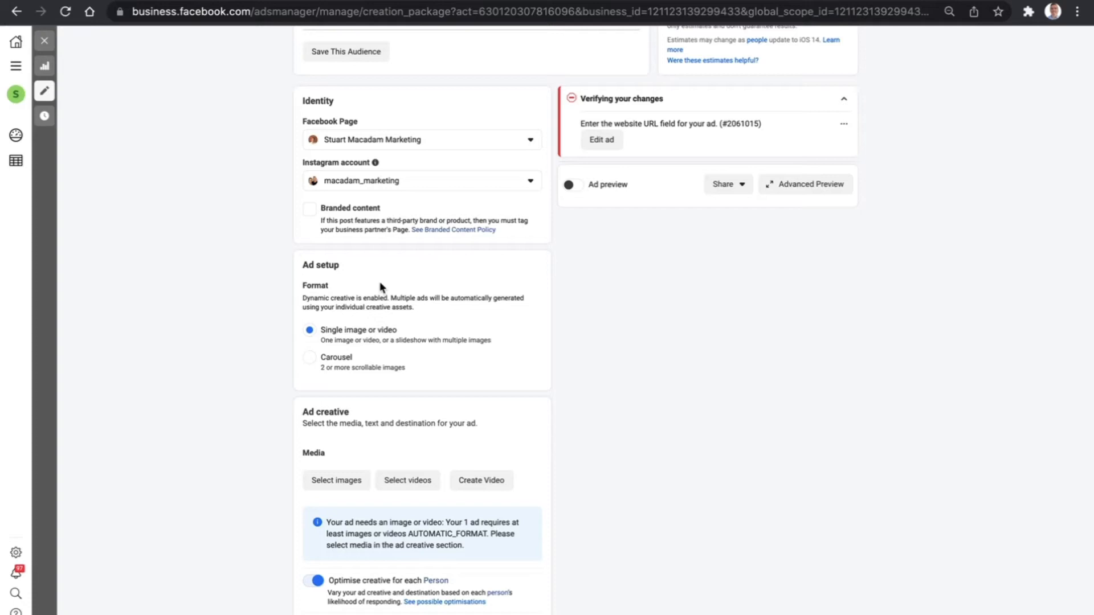
scroll(371, 316, down, 3)
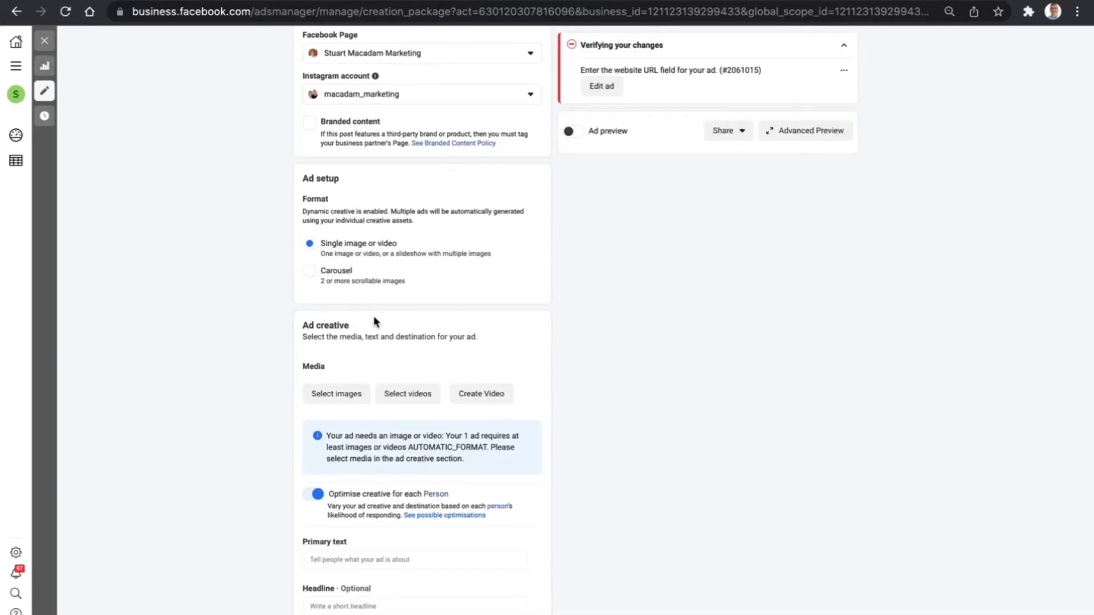
click(575, 132)
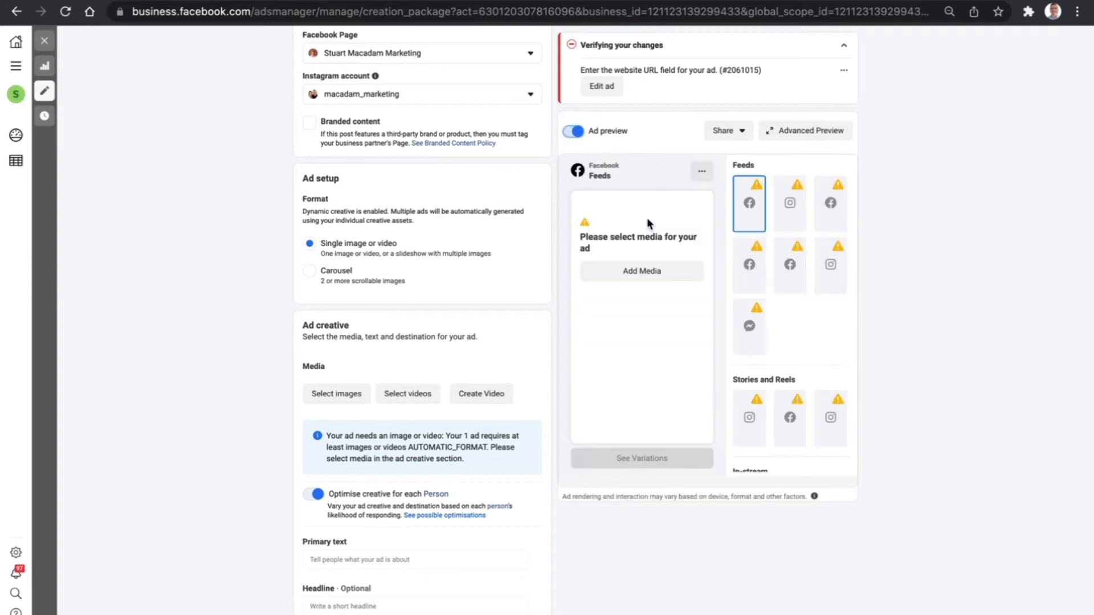
Step: Add four images to the ad creative: the recommended photo.jpg and "Stuart Image...", and the account's photo.jpg_105 and untitled_105
click(358, 403)
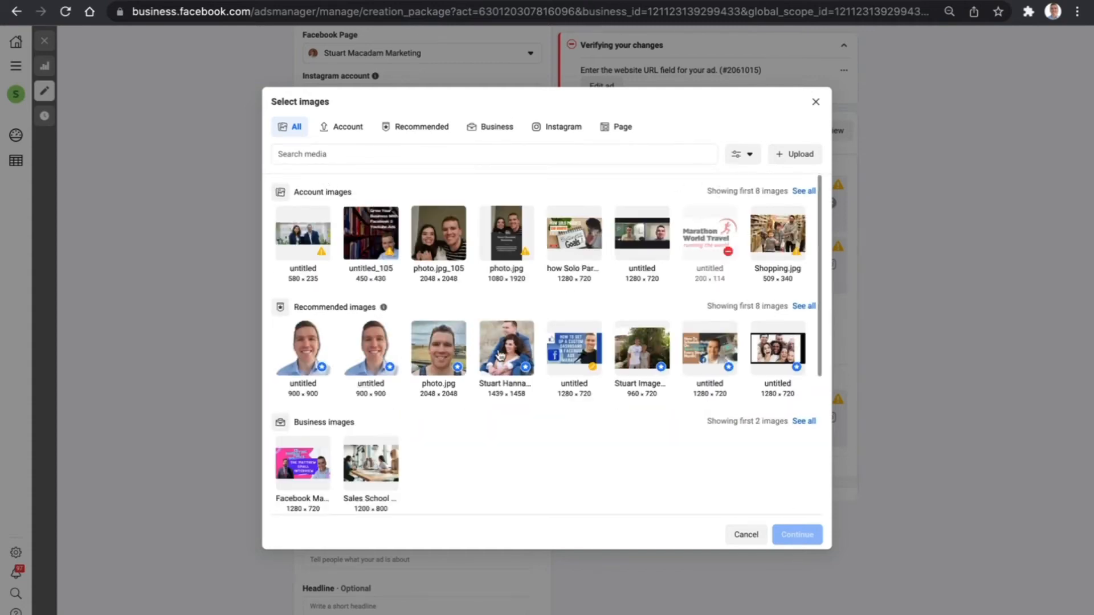
click(439, 341)
click(433, 226)
click(367, 233)
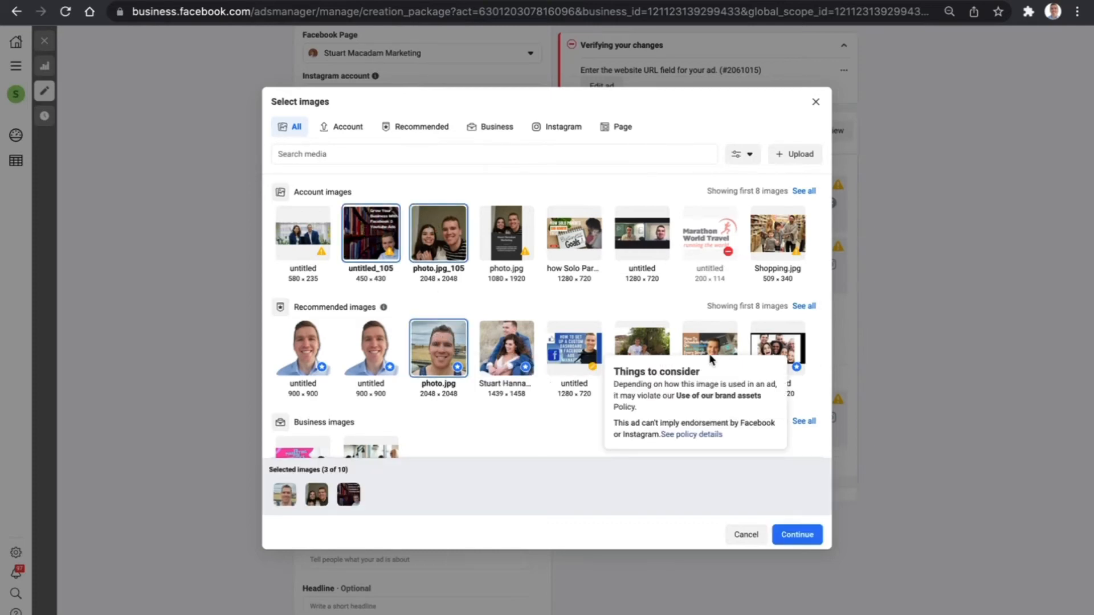
click(670, 390)
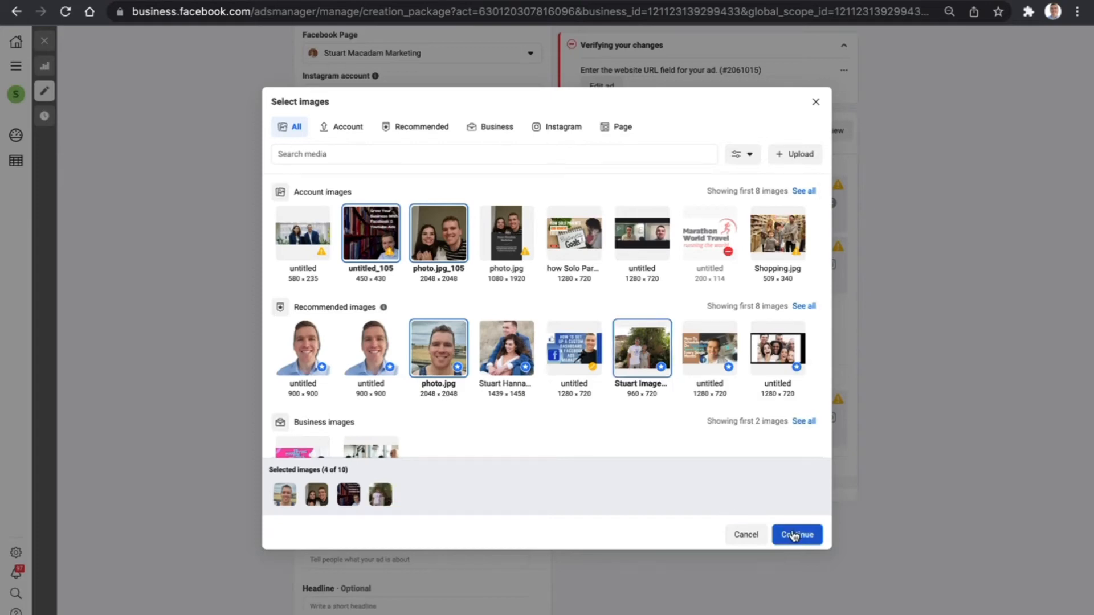
click(794, 534)
Step: Fill in the ad's primary text "Get A Free Marketing Audit." with the website link, the headline "Hey Business Owners" and the business's website URL
scroll(434, 306, down, 1)
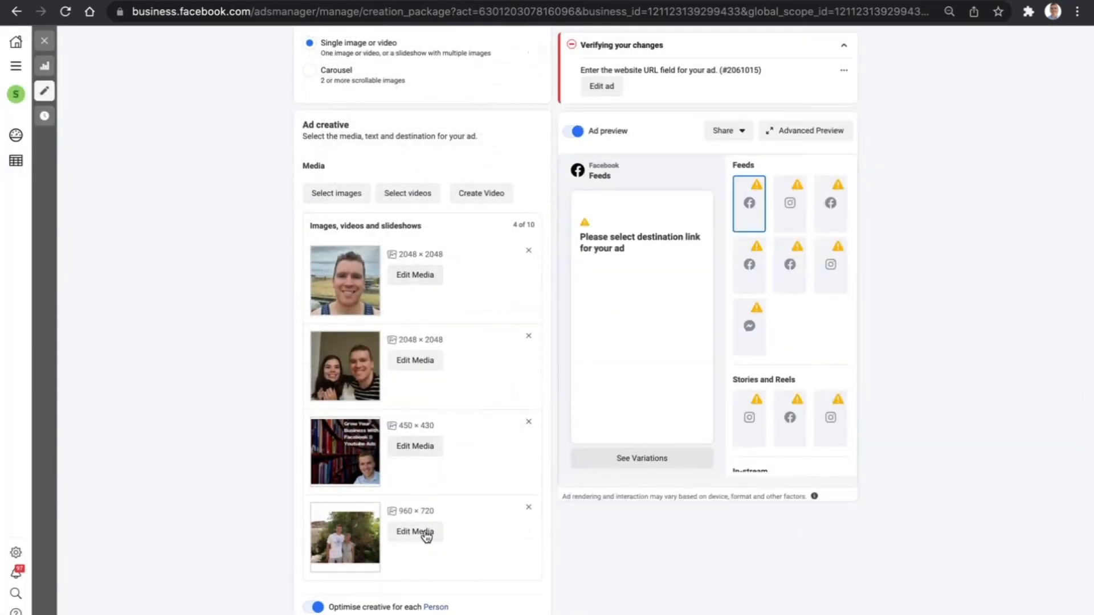
scroll(466, 507, down, 1)
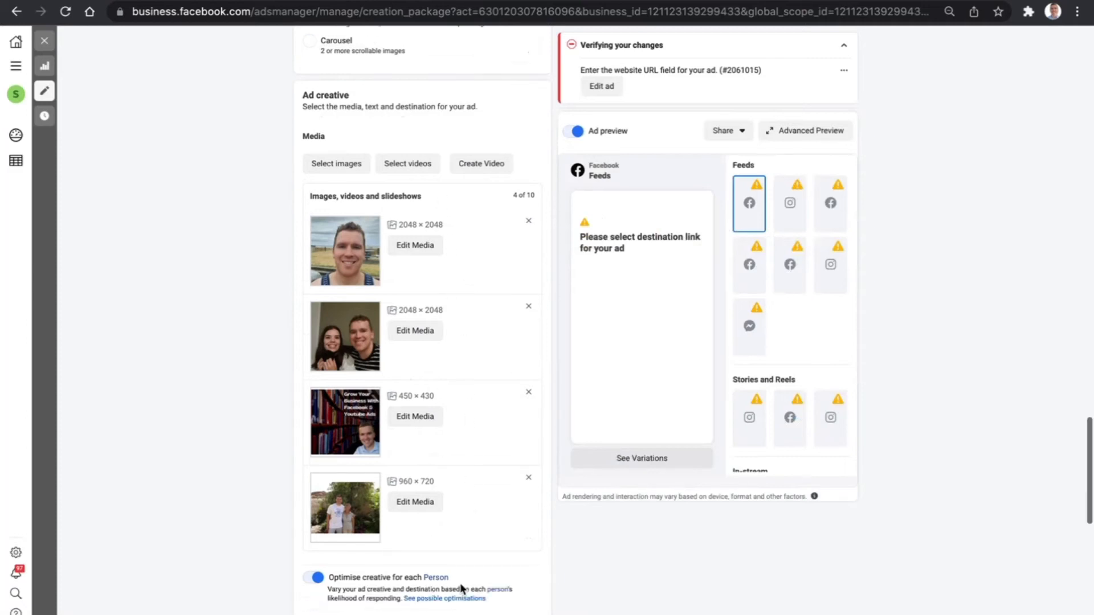
scroll(460, 583, down, 5)
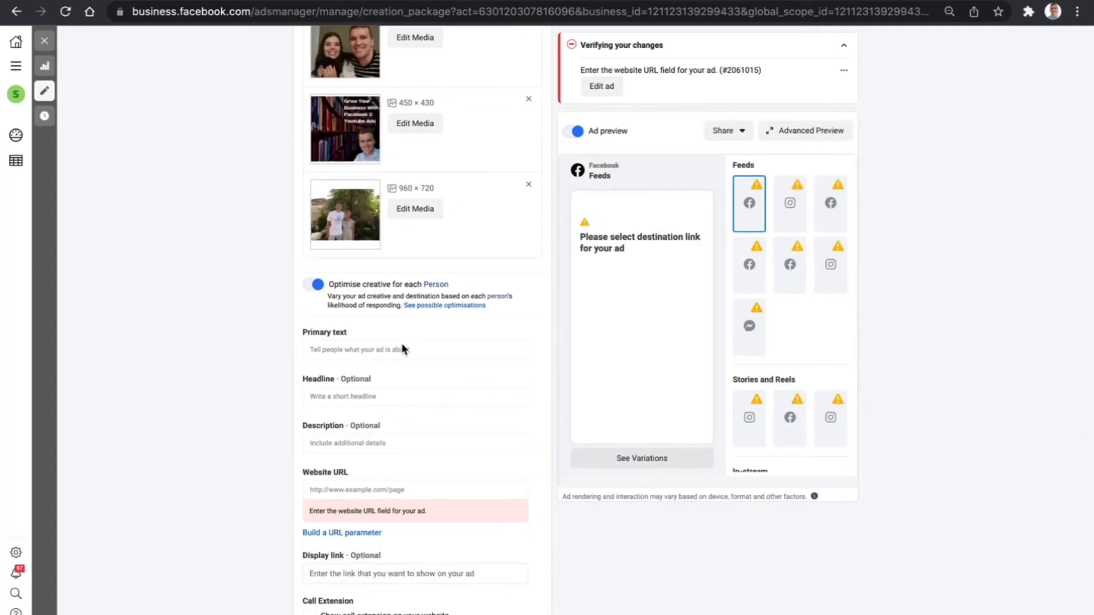
click(403, 349)
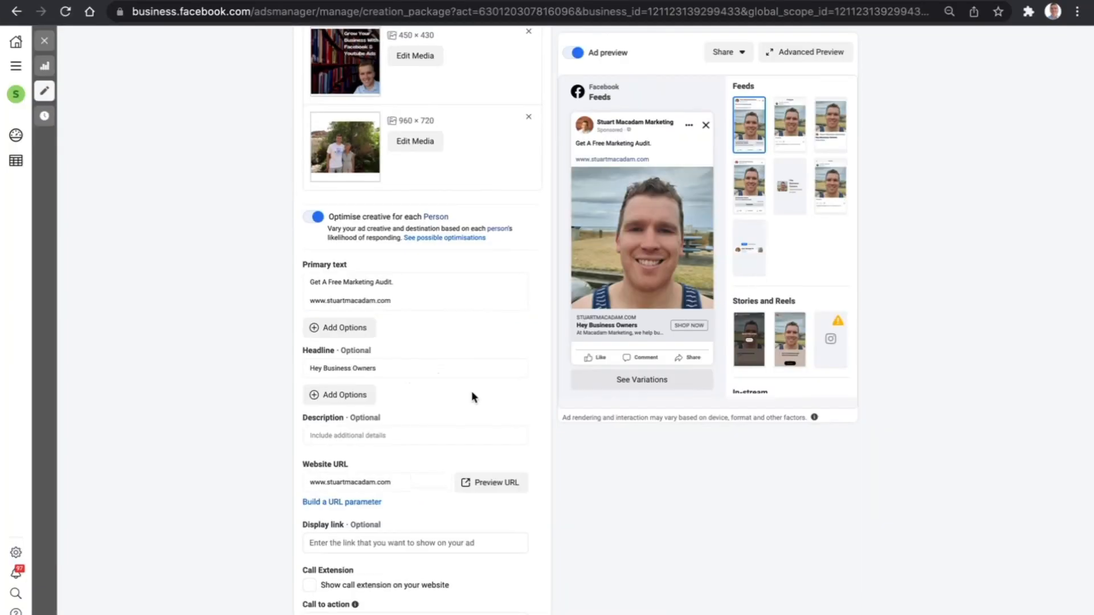
Step: Set the ad's call to action to Learn More
scroll(534, 382, down, 4)
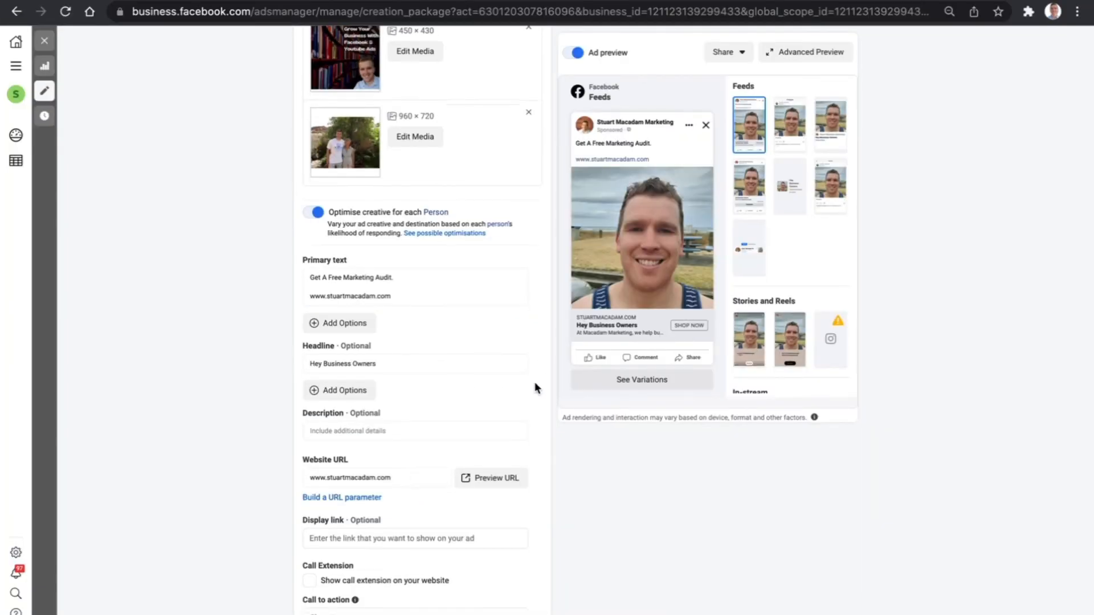
click(502, 410)
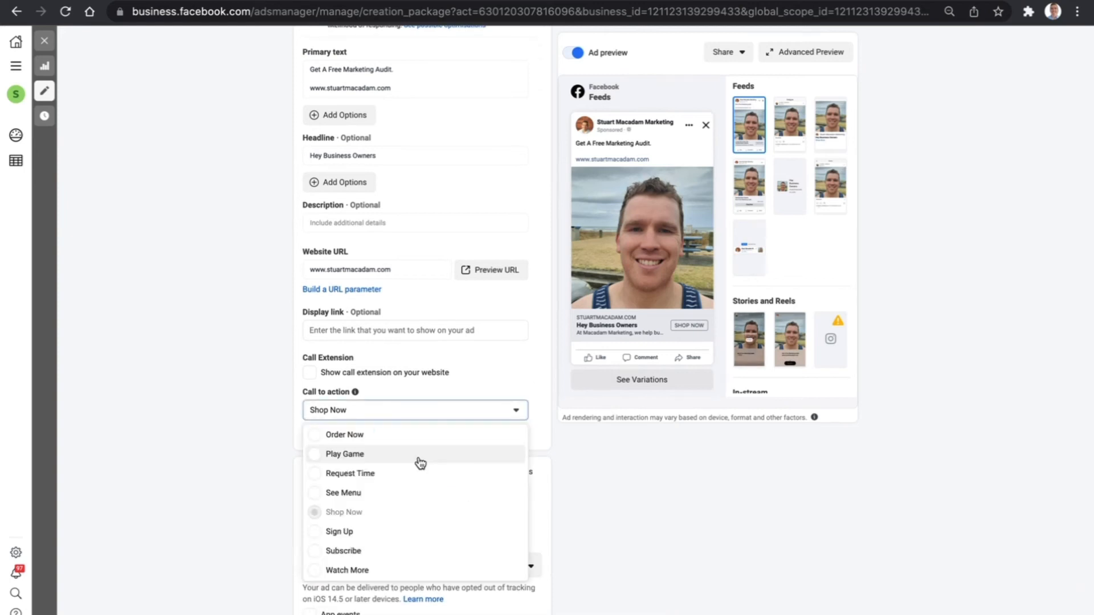
scroll(375, 538, up, 1)
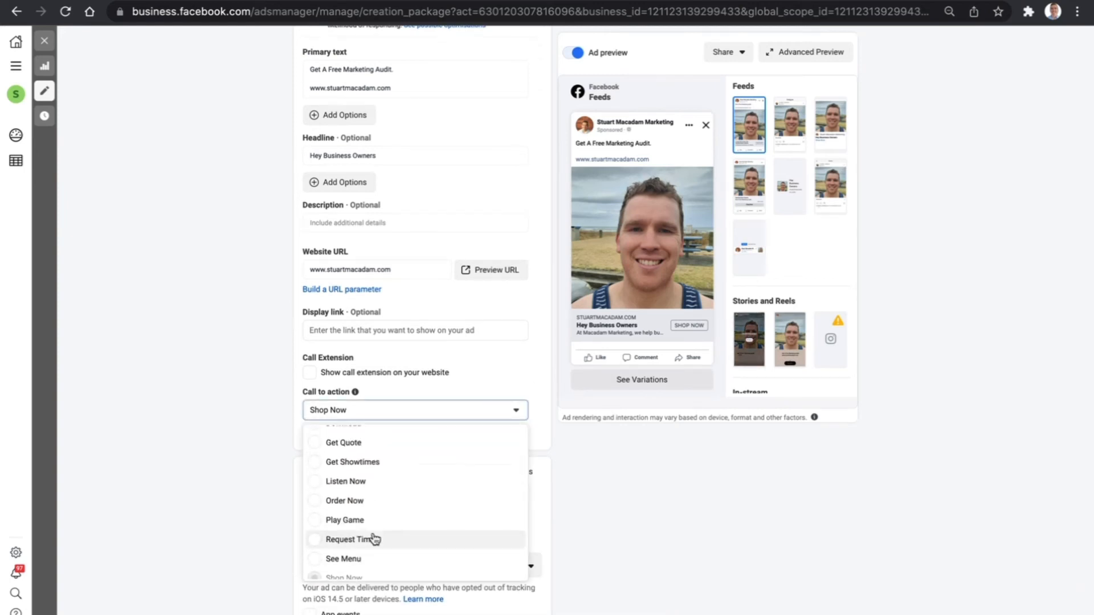
scroll(373, 538, up, 4)
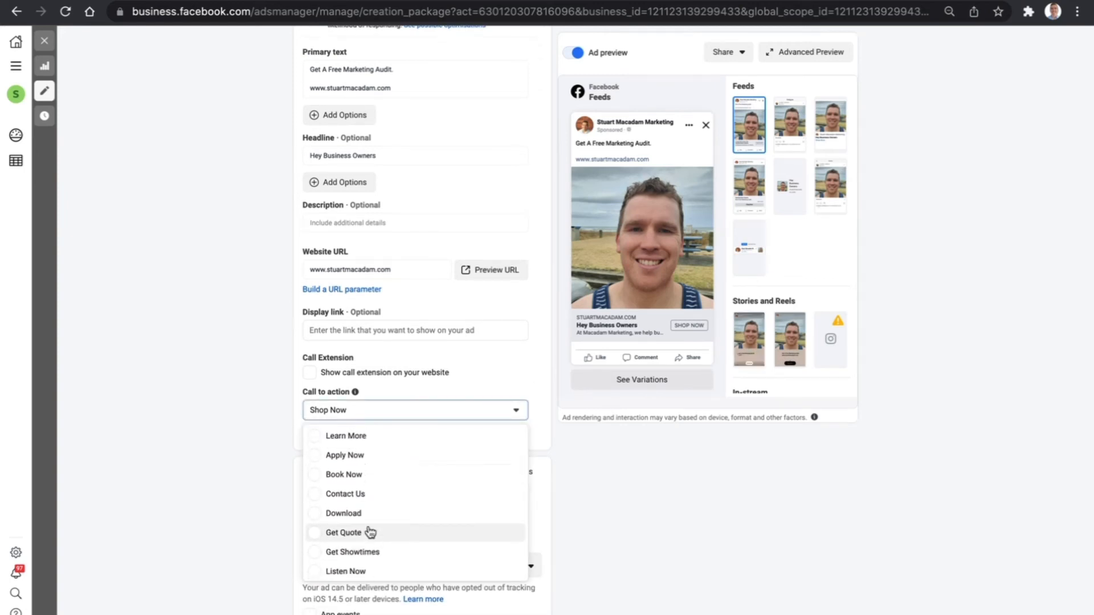
click(314, 443)
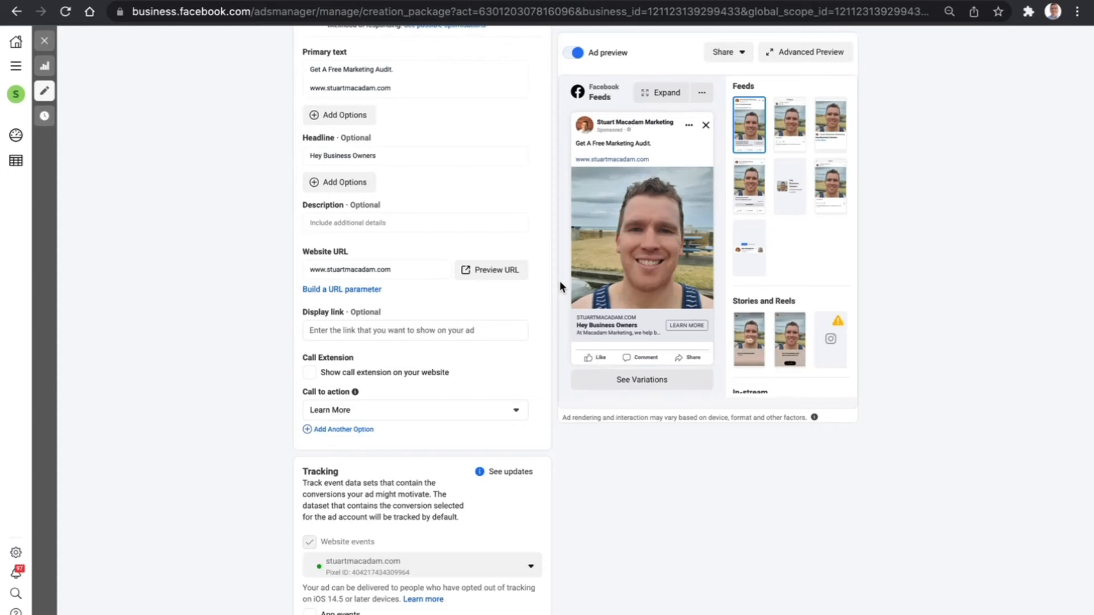
scroll(560, 287, down, 3)
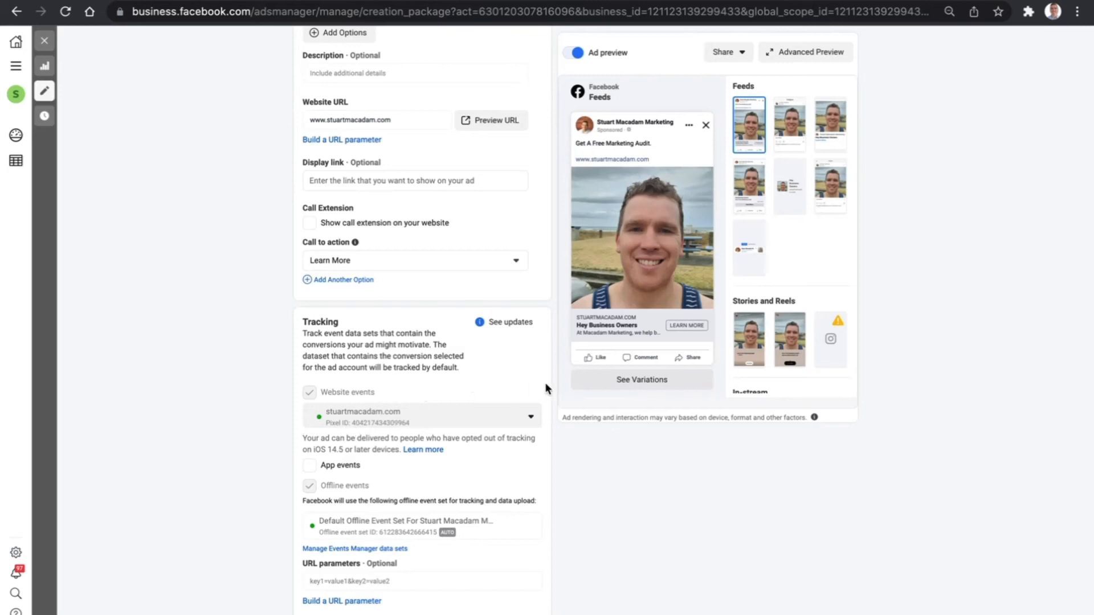
scroll(548, 374, down, 1)
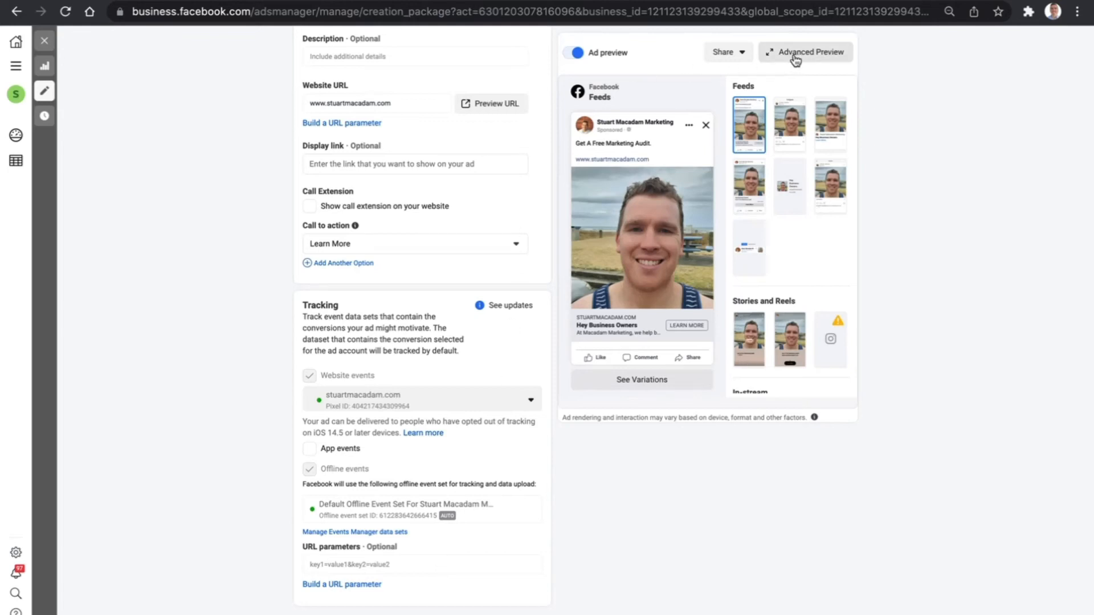
scroll(803, 63, up, 1)
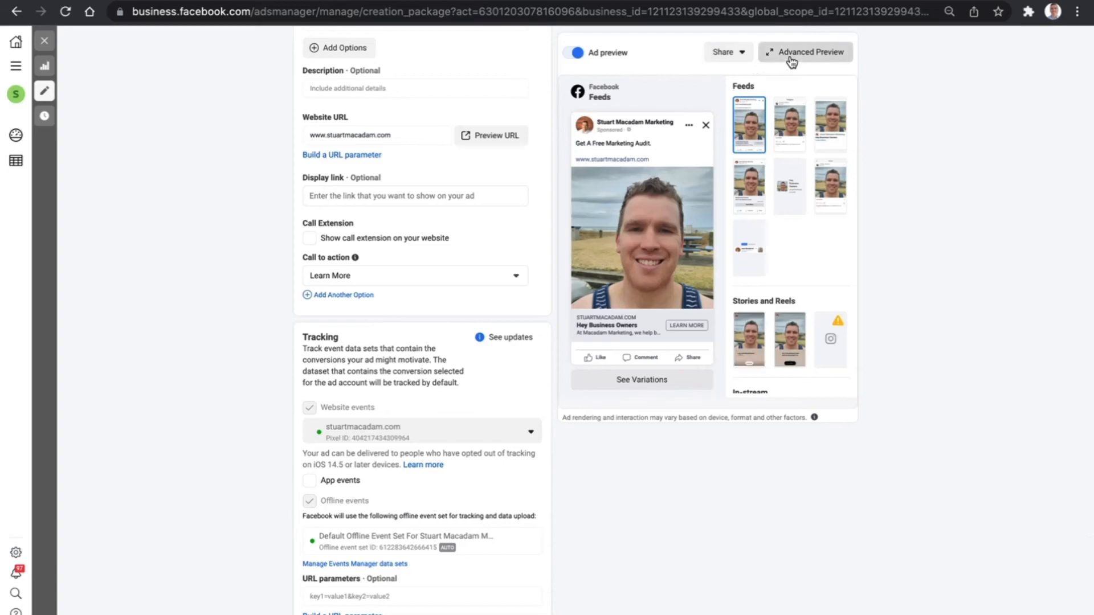
Step: Open the advanced preview and preview the ad with the second media image, the couple photo
click(803, 52)
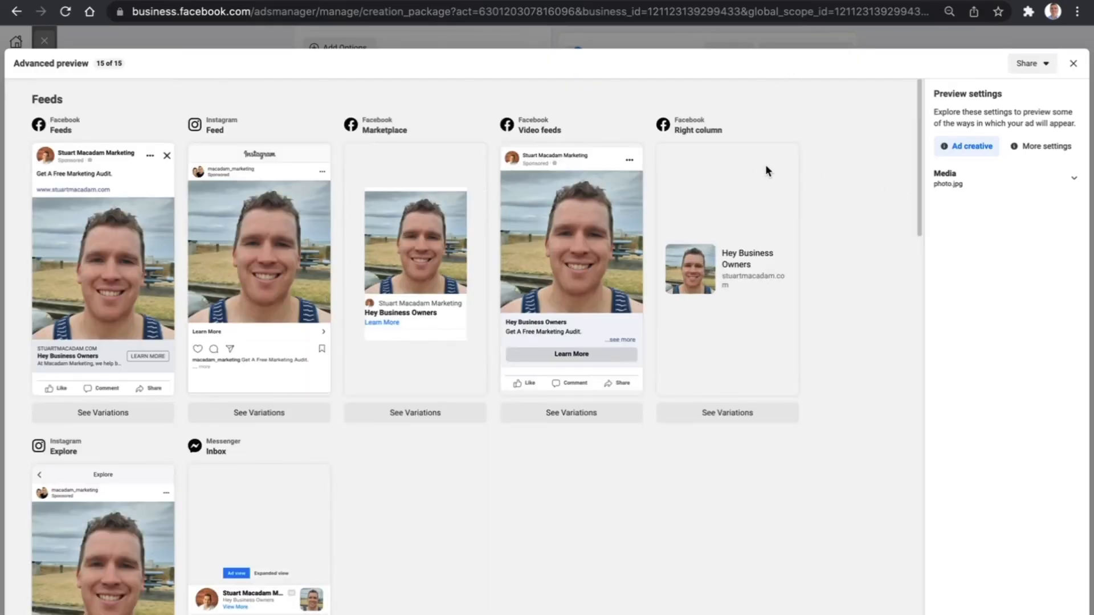
click(1013, 182)
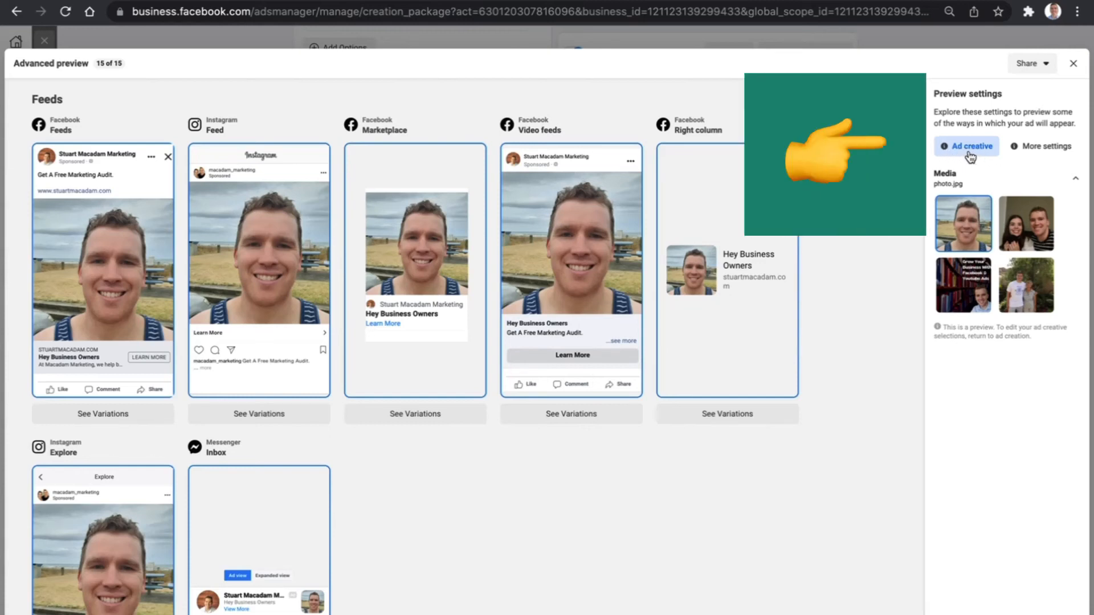
click(1027, 228)
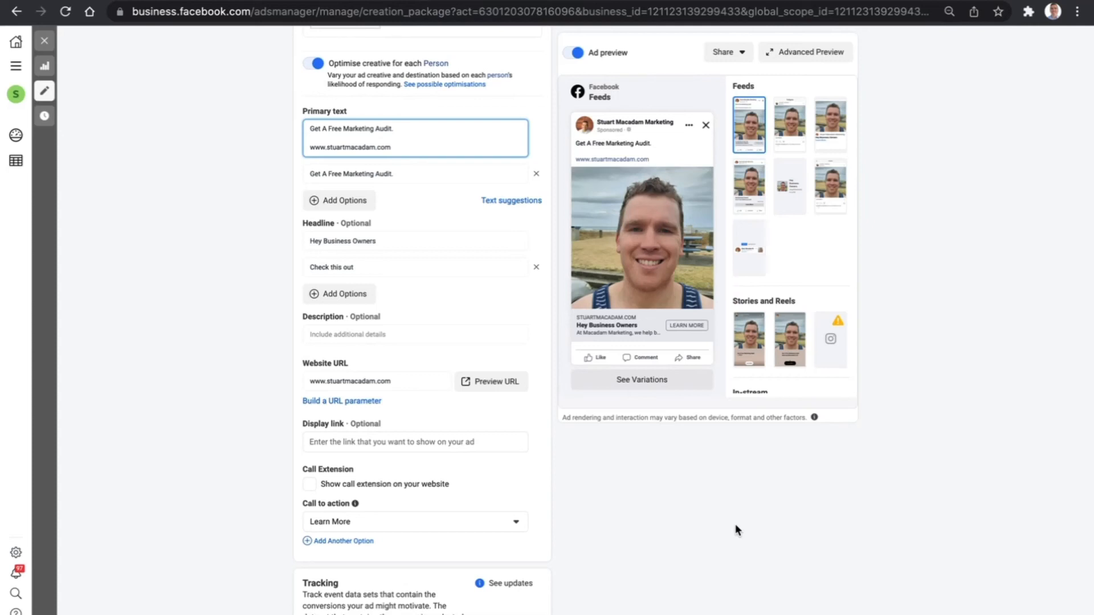
Step: Add a second call to action option to the ad and set it to Contact Us
scroll(735, 530, down, 3)
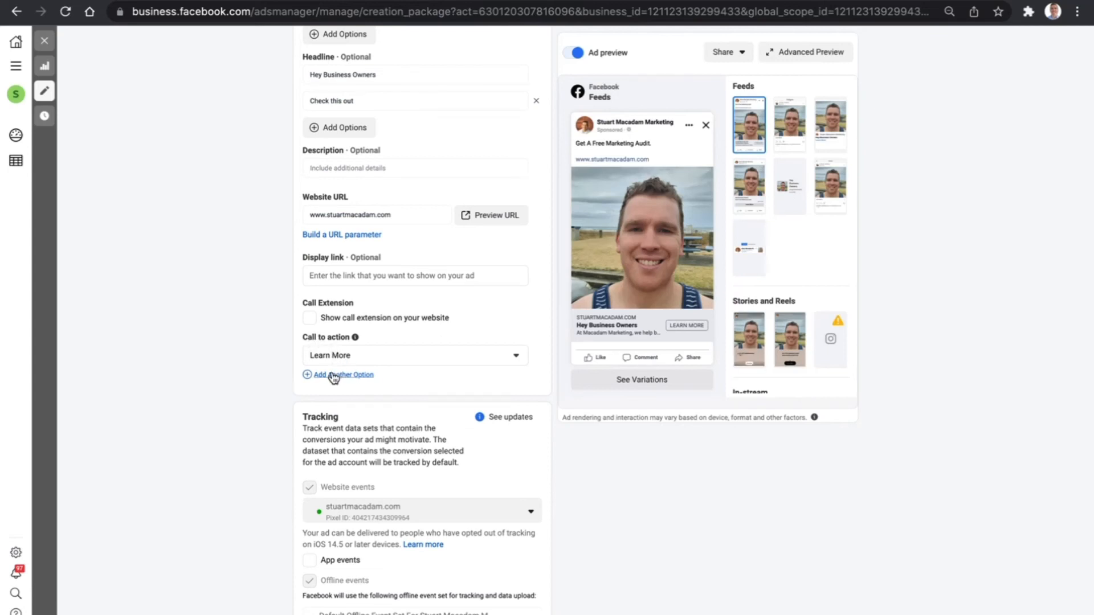
click(358, 377)
click(383, 382)
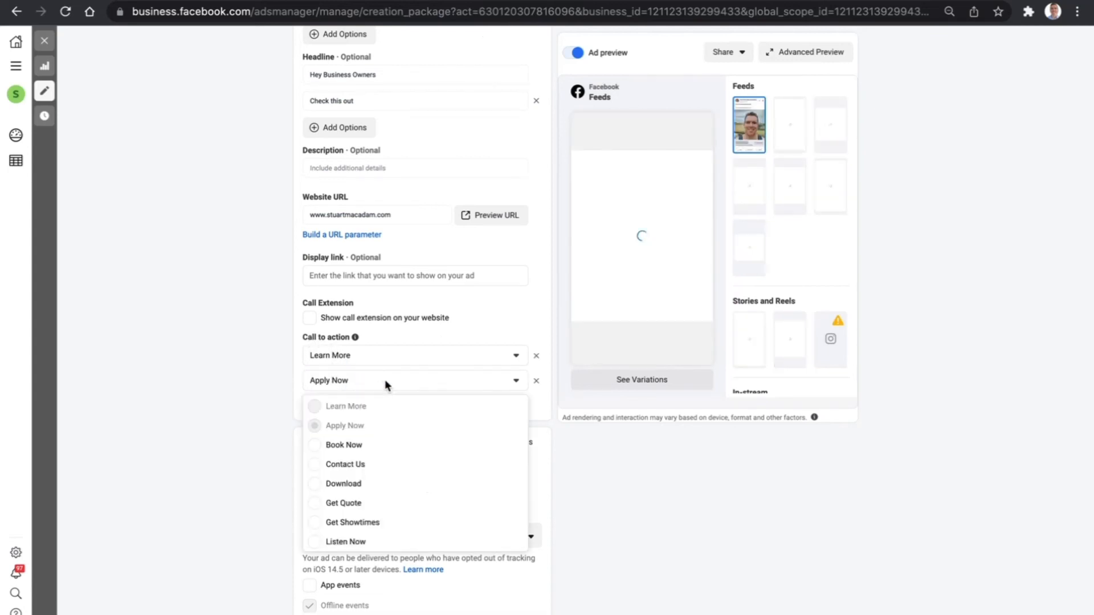
scroll(334, 488, down, 2)
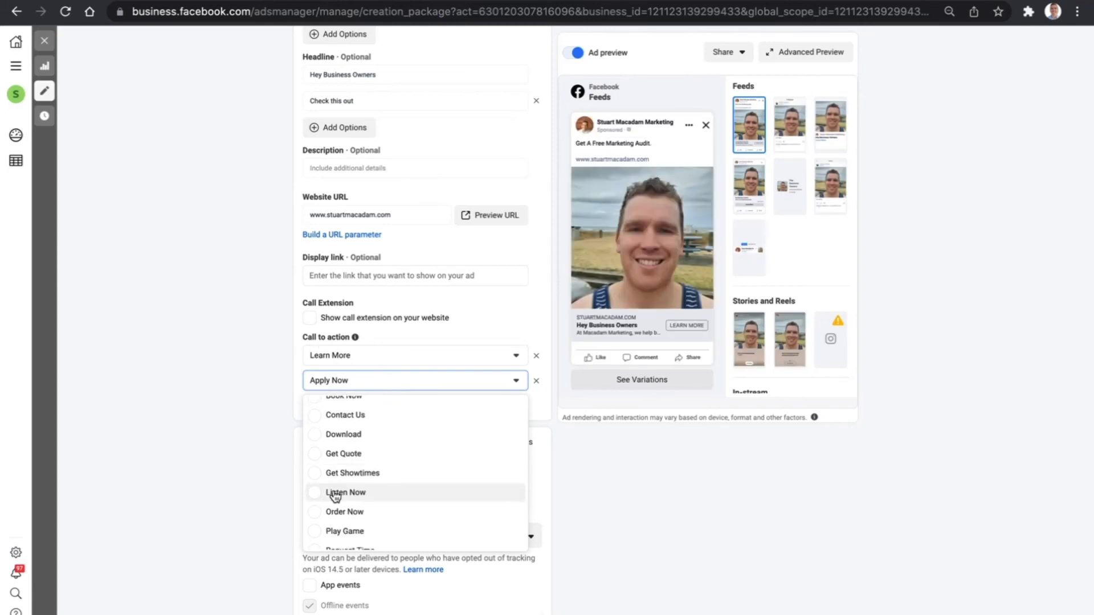
scroll(334, 495, down, 2)
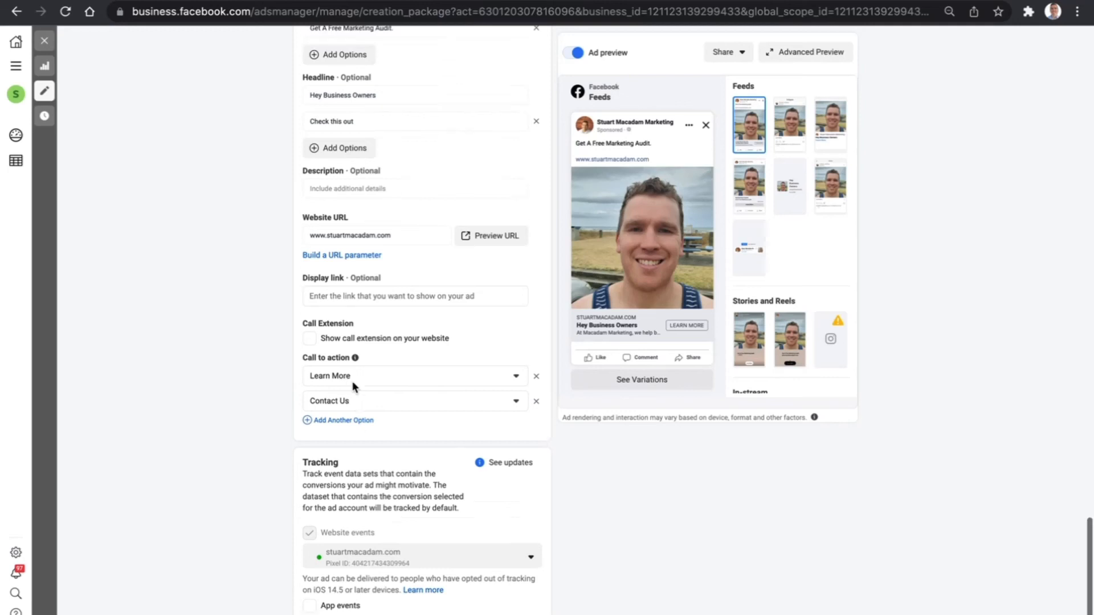
Step: Review the ad's creative options, then examine its call to action, headline and text variations in the advanced preview
scroll(354, 386, up, 3)
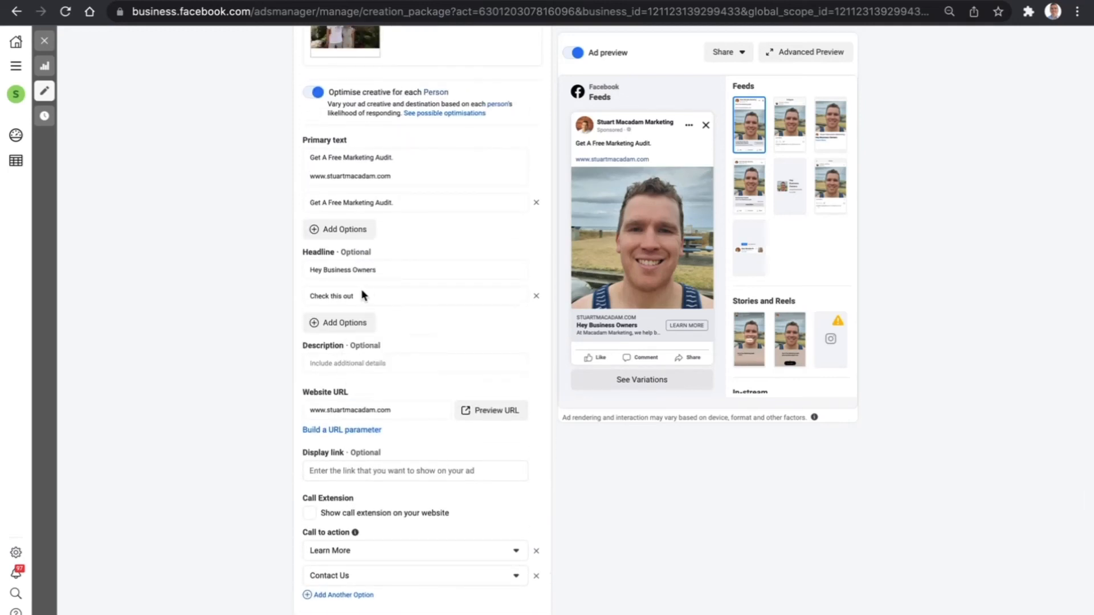
scroll(419, 276, up, 2)
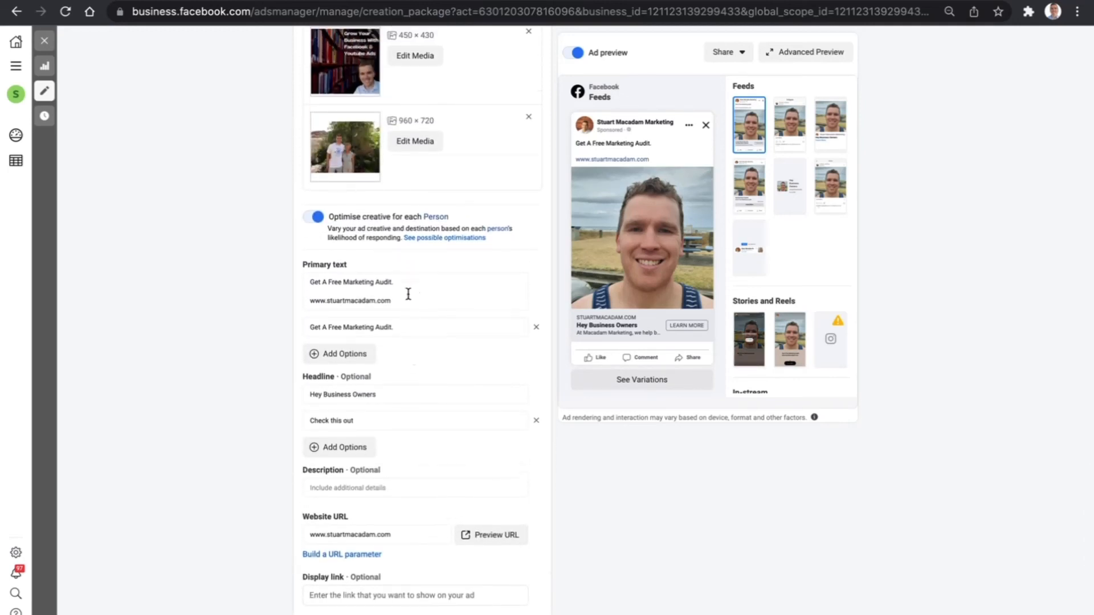
scroll(408, 293, up, 4)
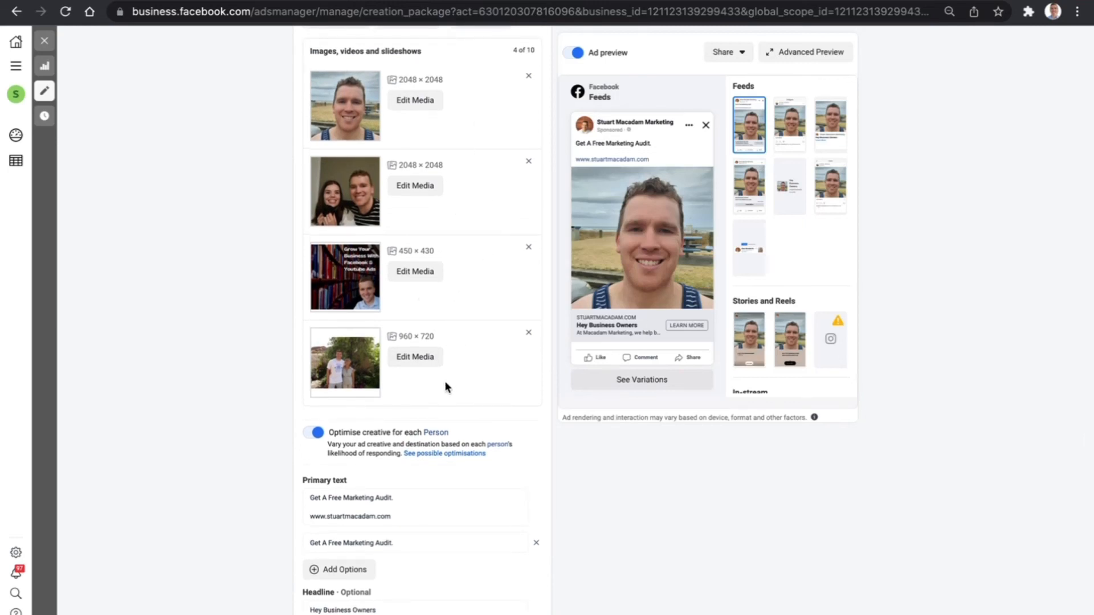
scroll(446, 386, down, 6)
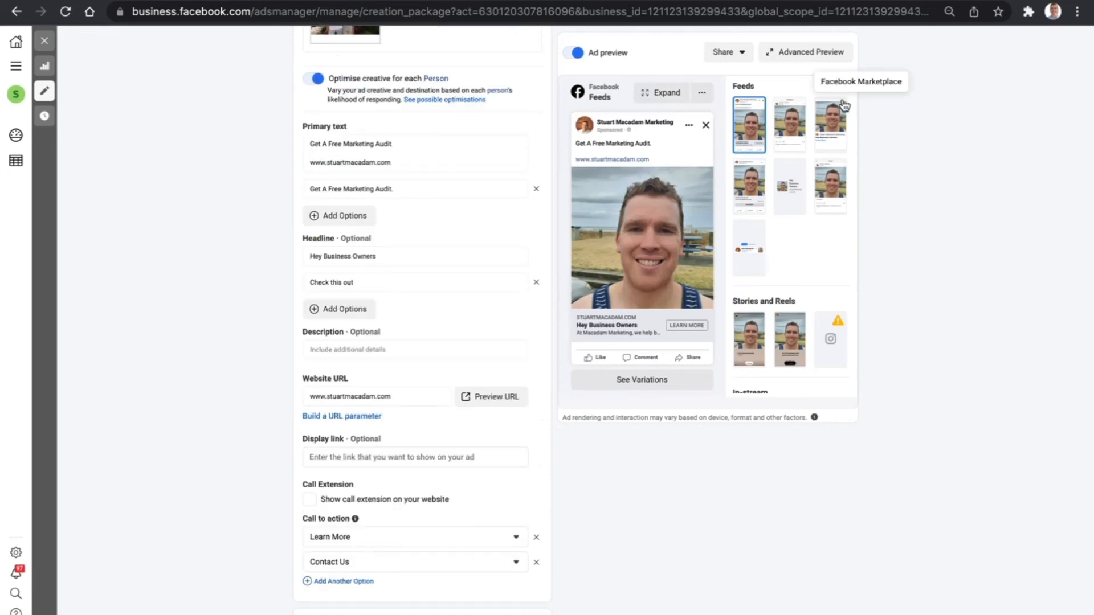
click(807, 51)
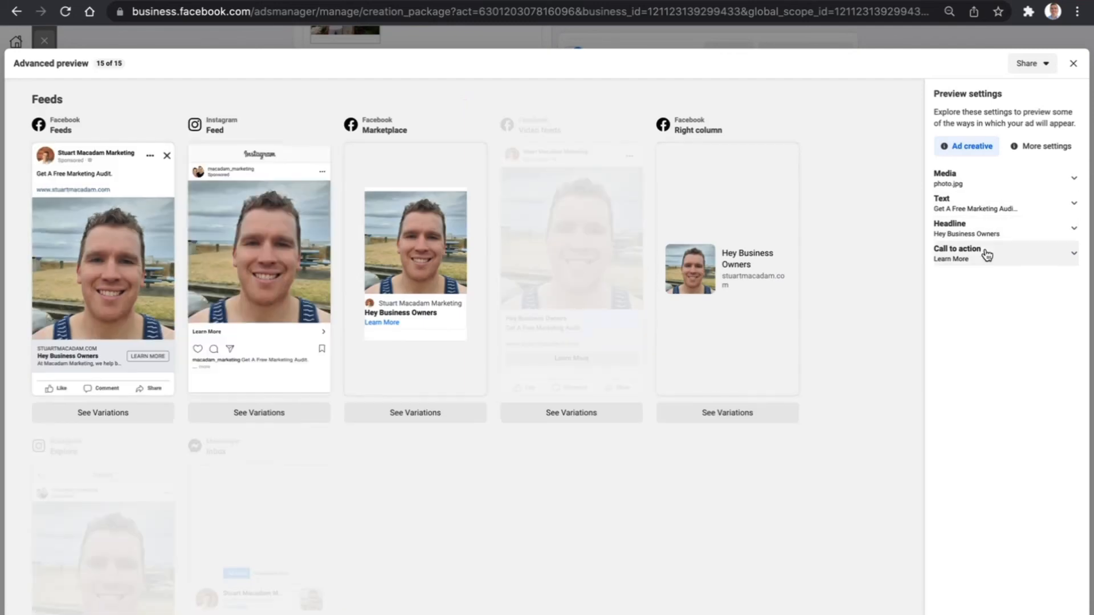
click(987, 256)
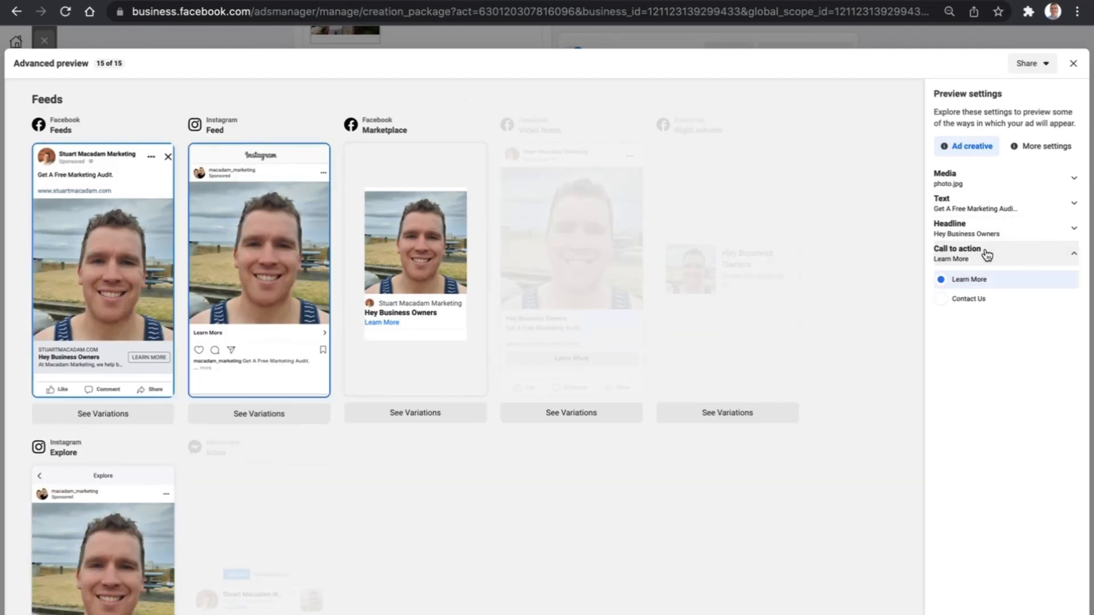
click(991, 230)
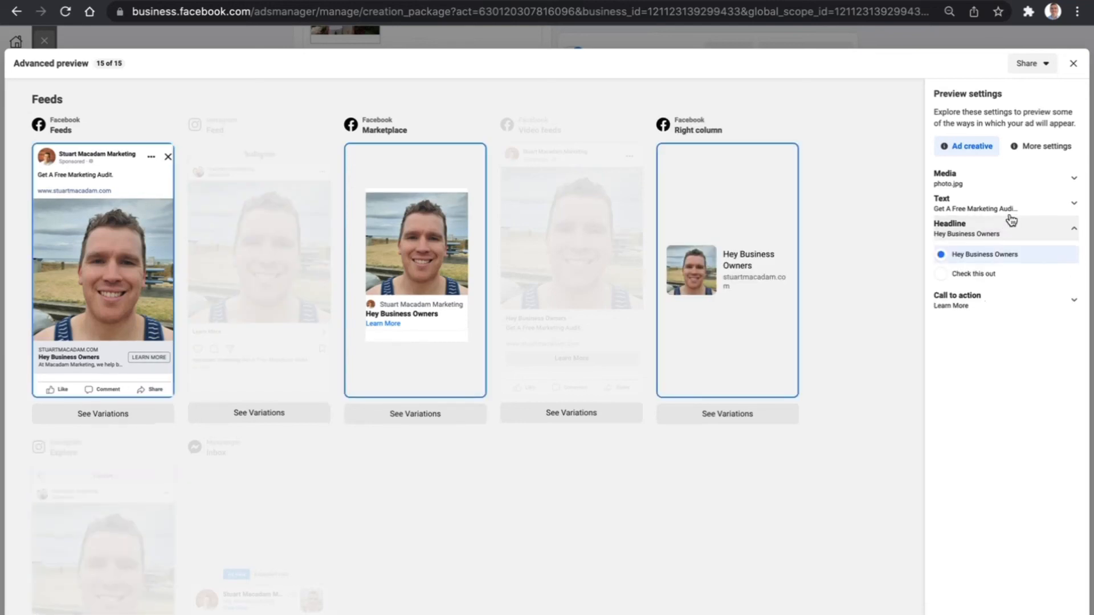
click(1012, 213)
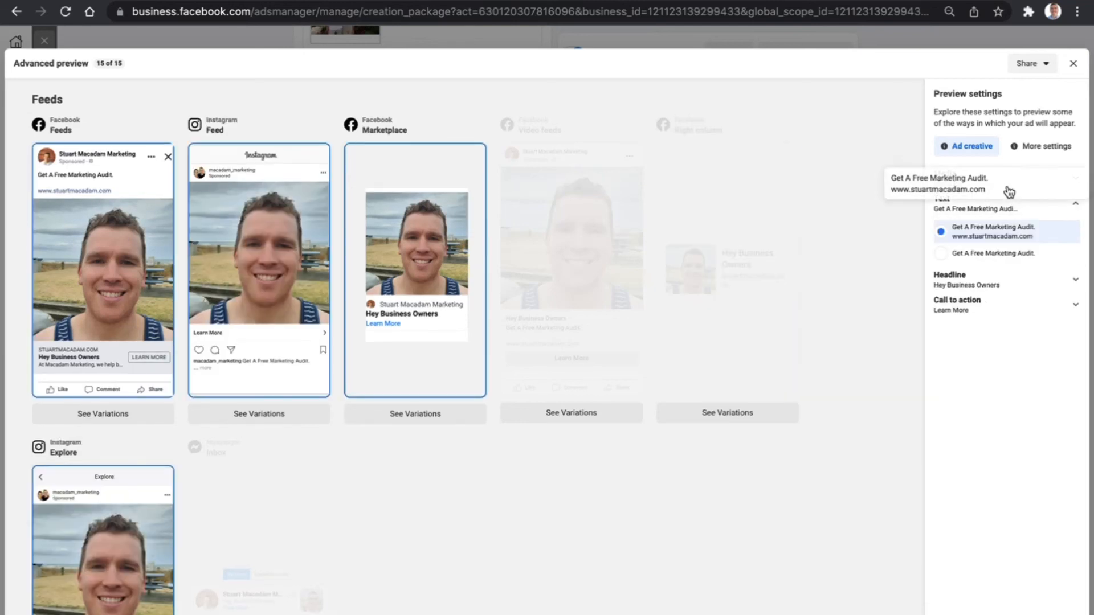
click(1000, 183)
click(1030, 224)
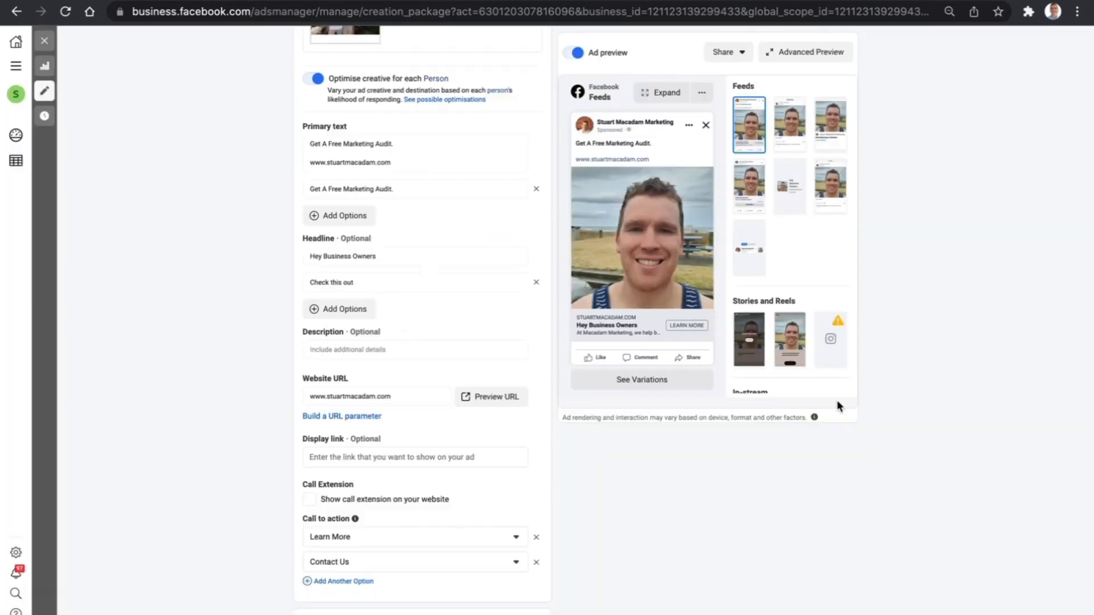
Step: Set the start time in the ad set's schedule to 15:33 on 2/3/2022
scroll(837, 405, up, 15)
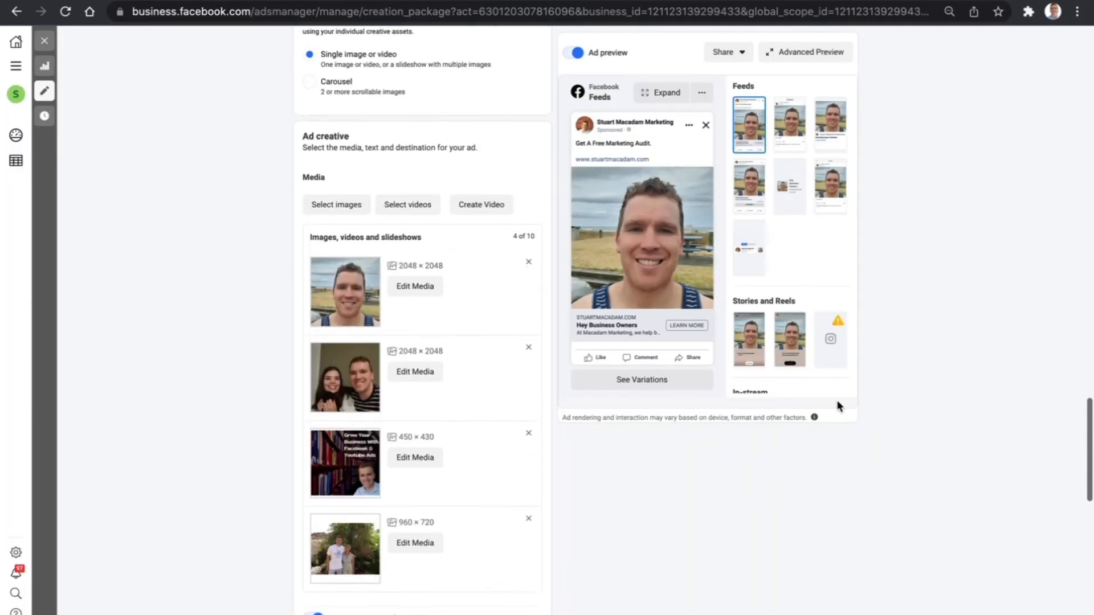
scroll(838, 406, up, 15)
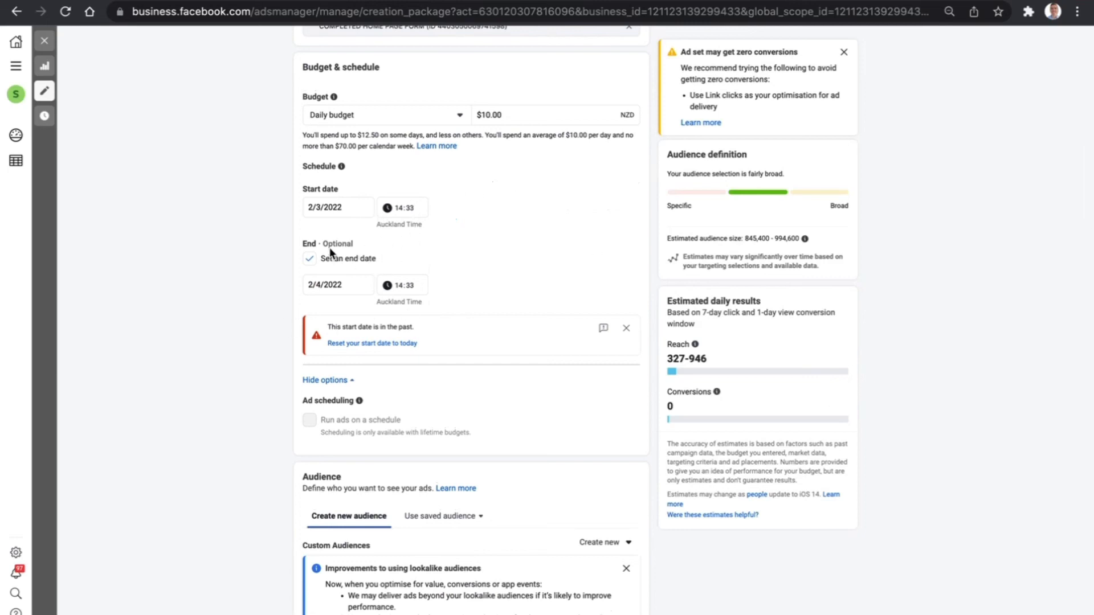
click(402, 210)
text(1)
click(557, 206)
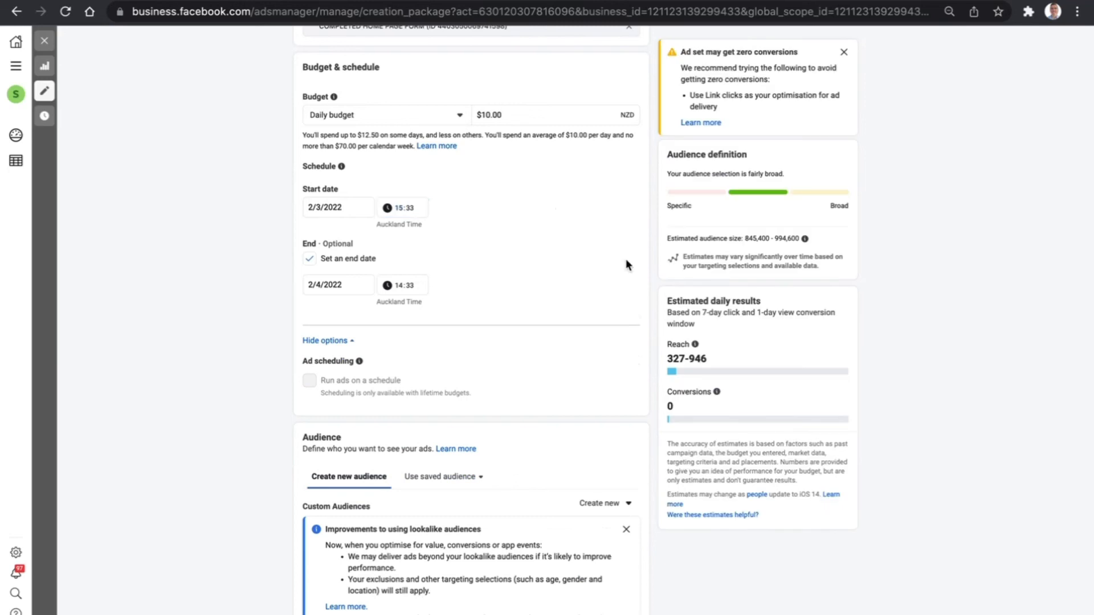